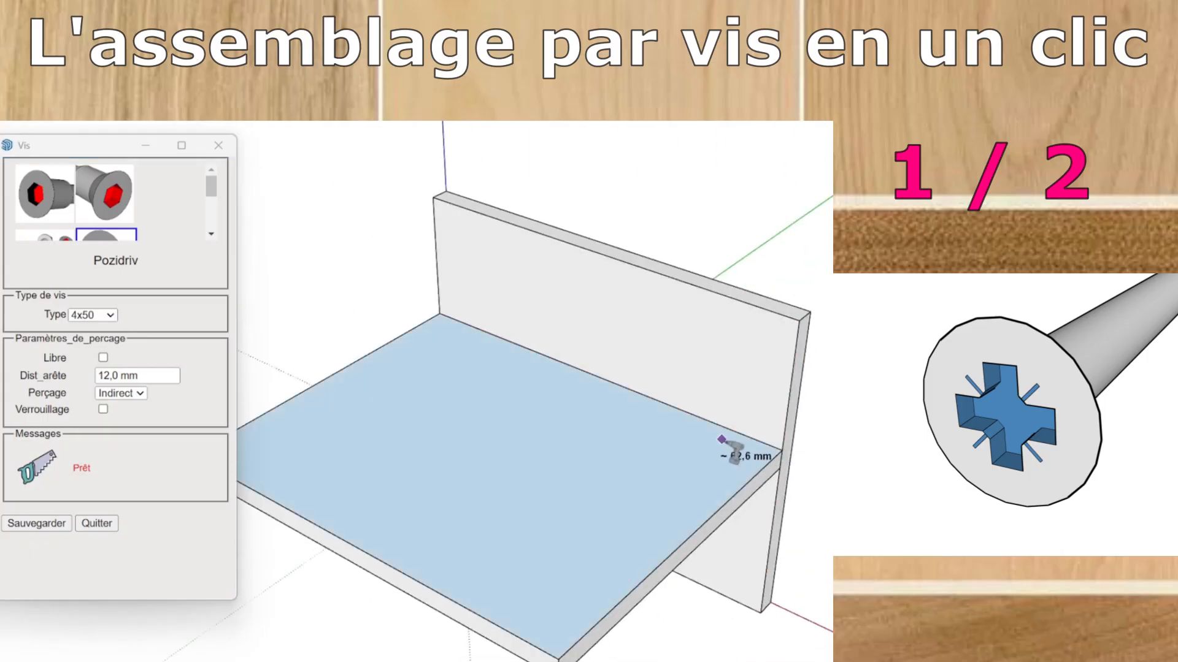
pyautogui.press('space')
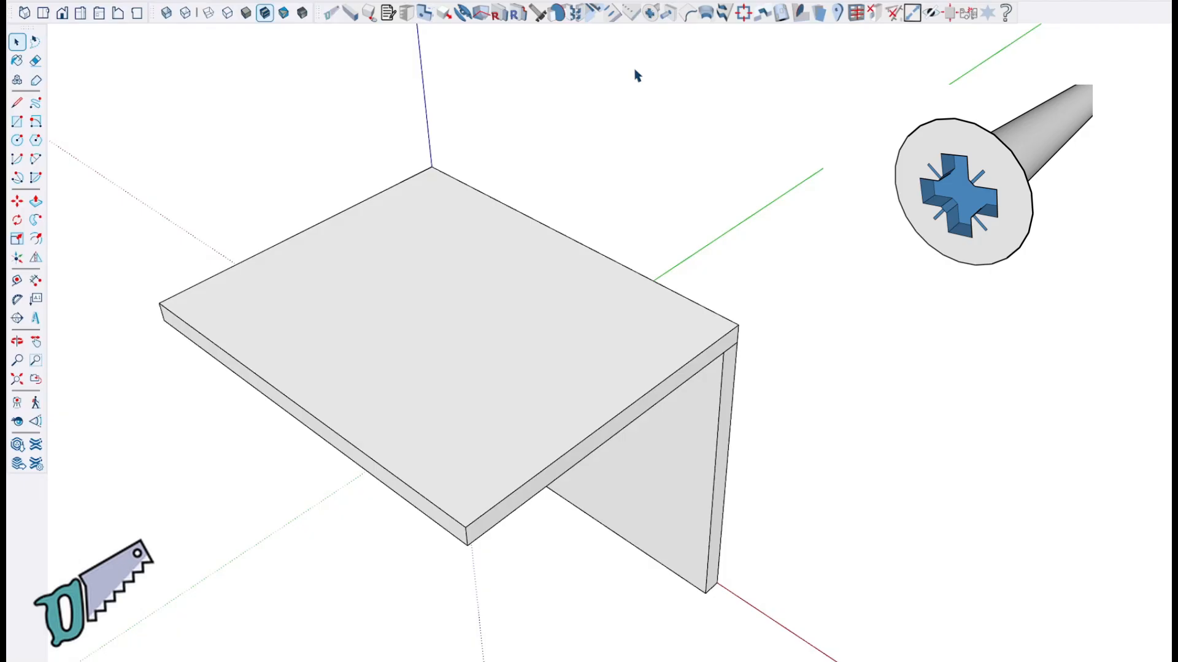
pyautogui.click(463, 17)
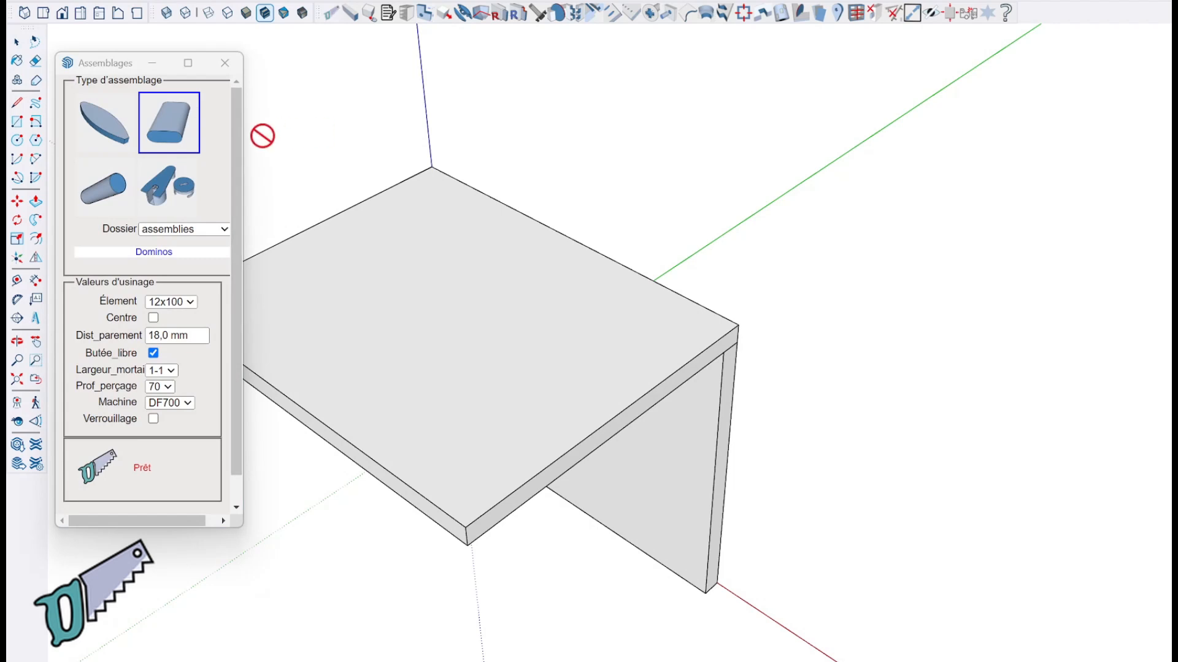
pyautogui.click(224, 62)
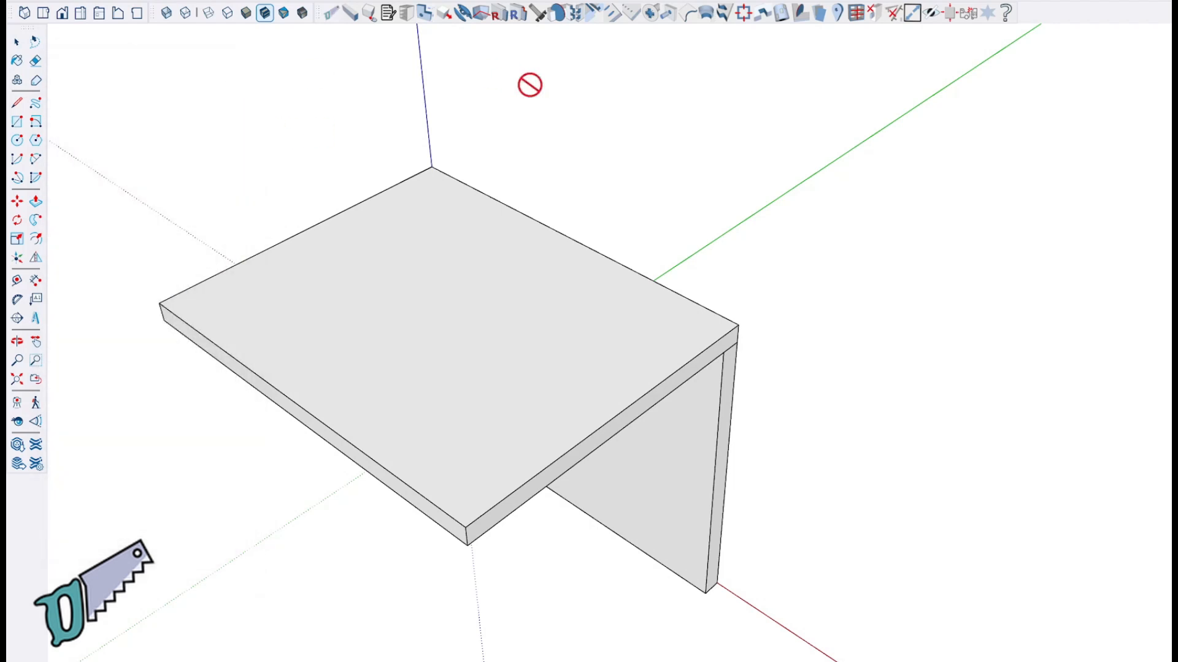
pyautogui.press('space')
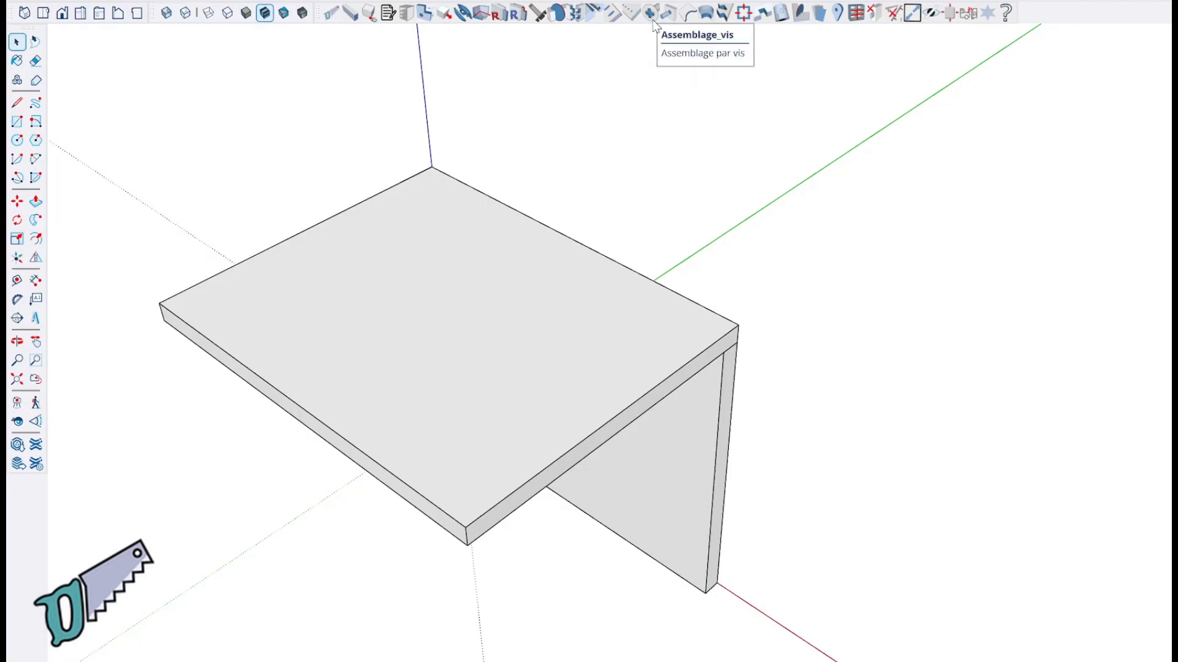
pyautogui.moveTo(652, 28); pyautogui.dragTo(622, 75, button='middle')
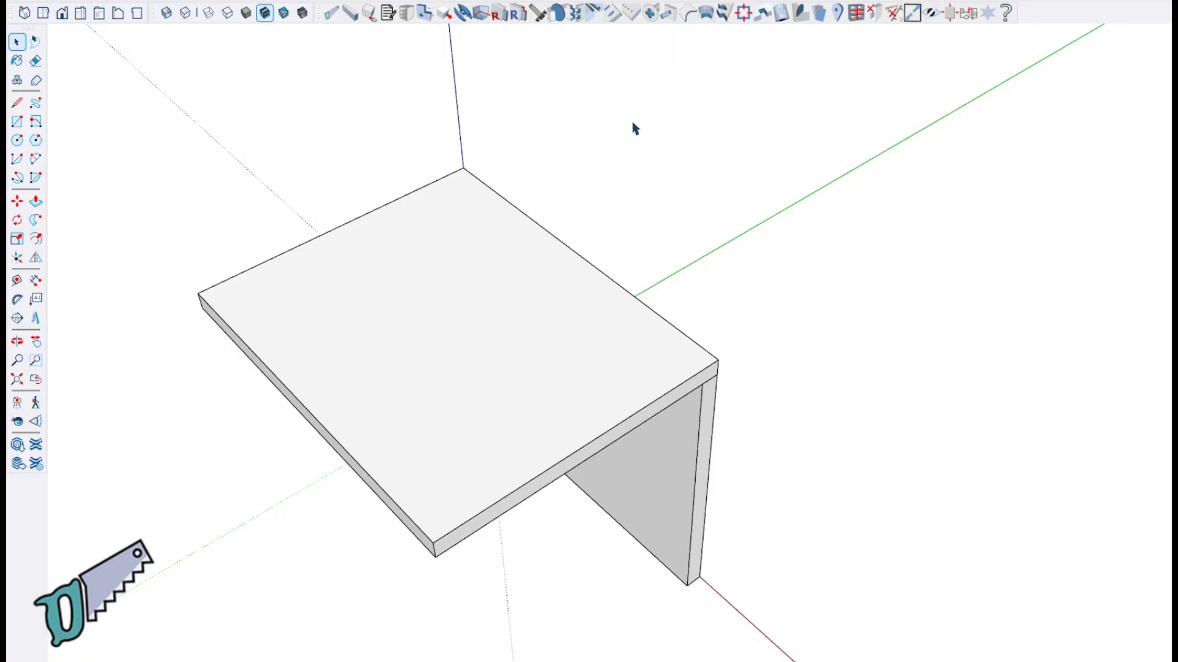
pyautogui.click(460, 14)
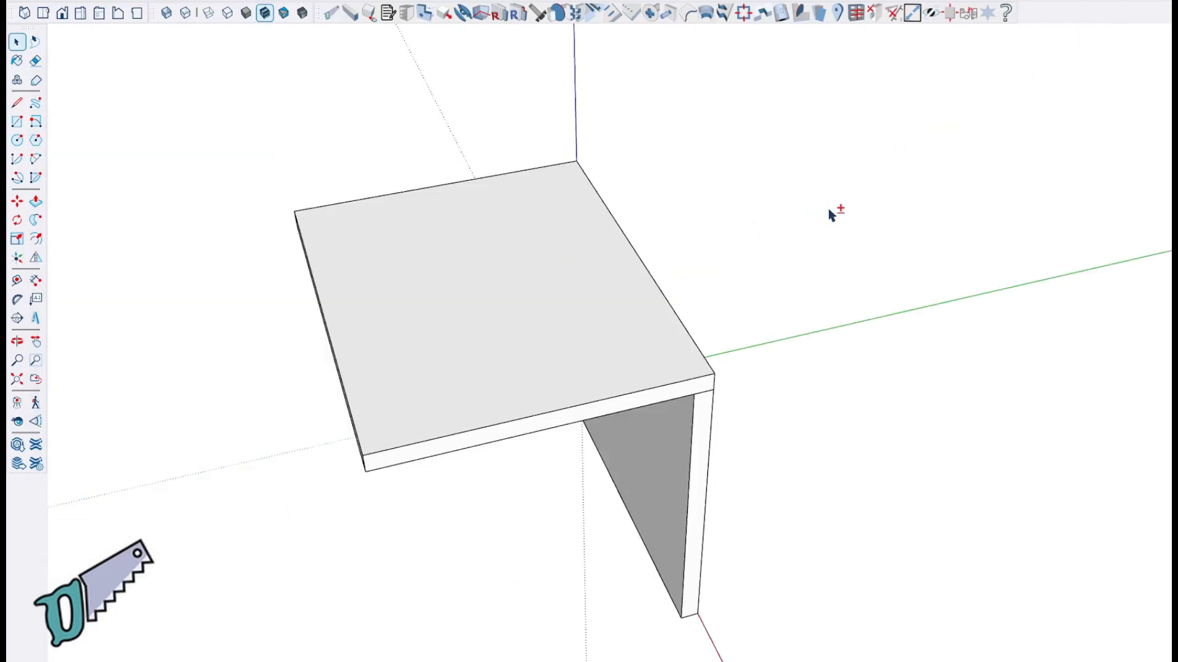
pyautogui.moveTo(830, 211); pyautogui.dragTo(851, 227, button='middle')
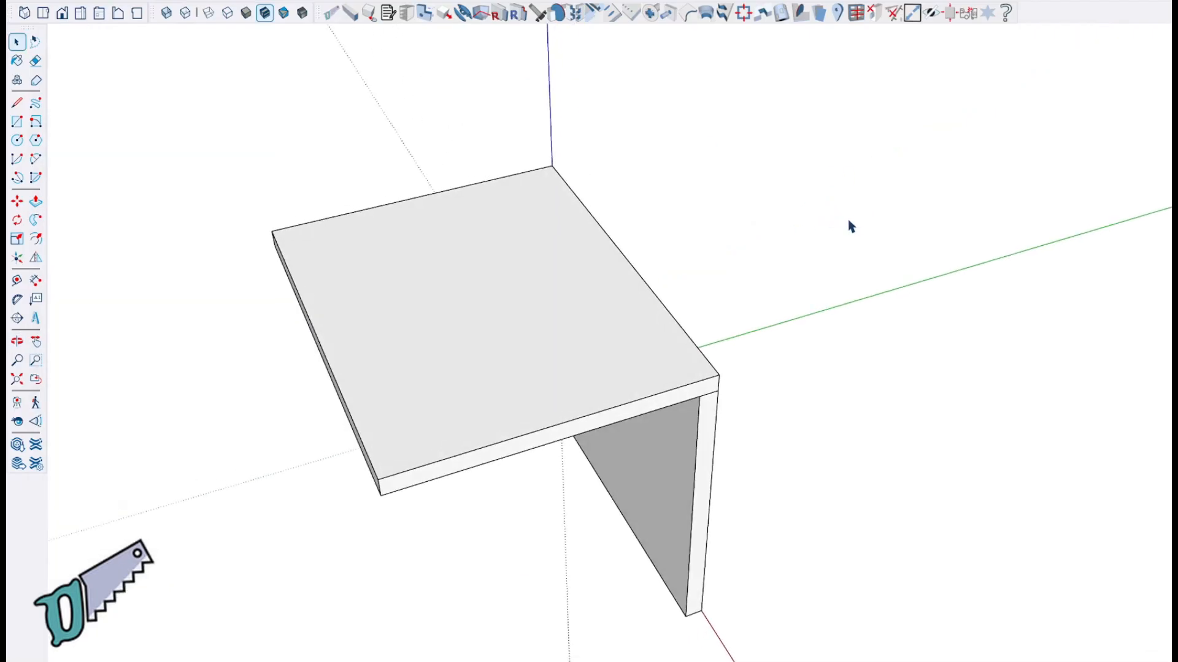
pyautogui.moveTo(616, 453); pyautogui.dragTo(521, 485, button='middle')
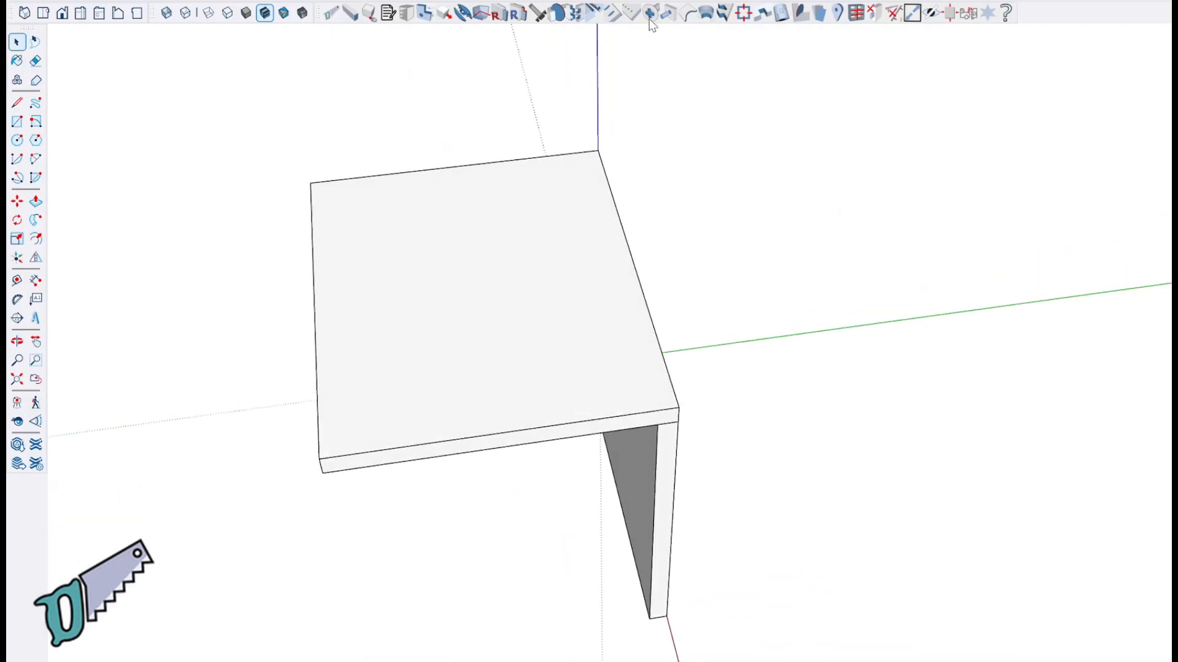
# Start the screw assembly tool and choose a Pozidriv screw of type 4x50.
pyautogui.click(650, 18)
pyautogui.scroll(-1, 160, 120)
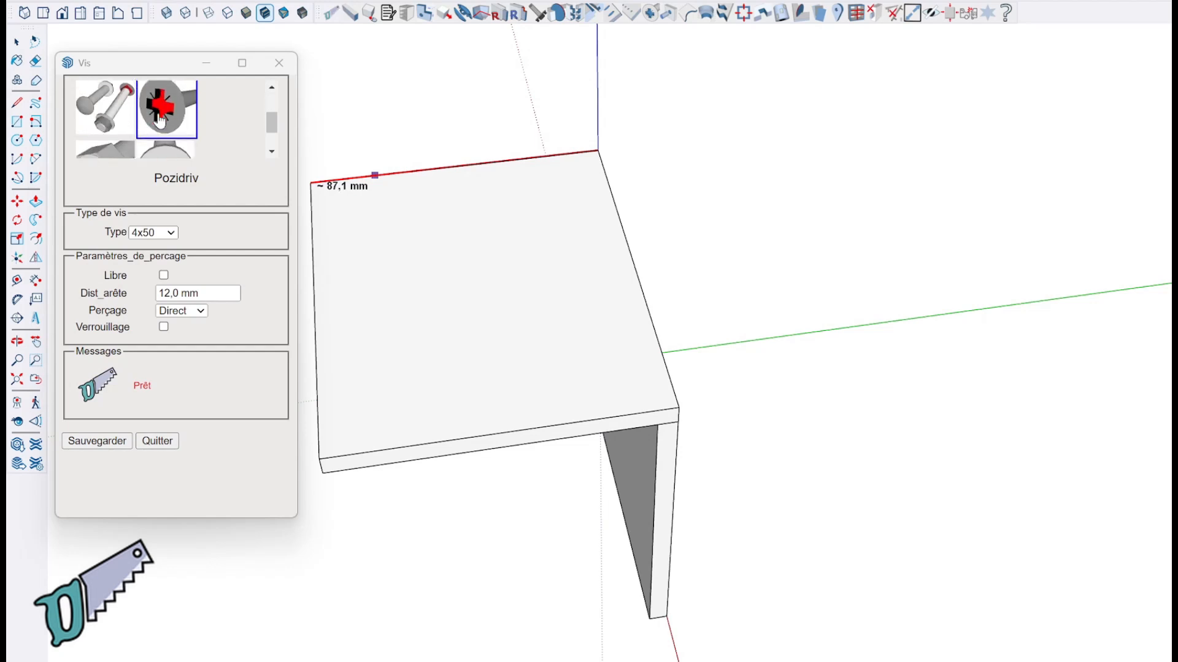
pyautogui.scroll(-2, 154, 122)
pyautogui.scroll(3, 139, 142)
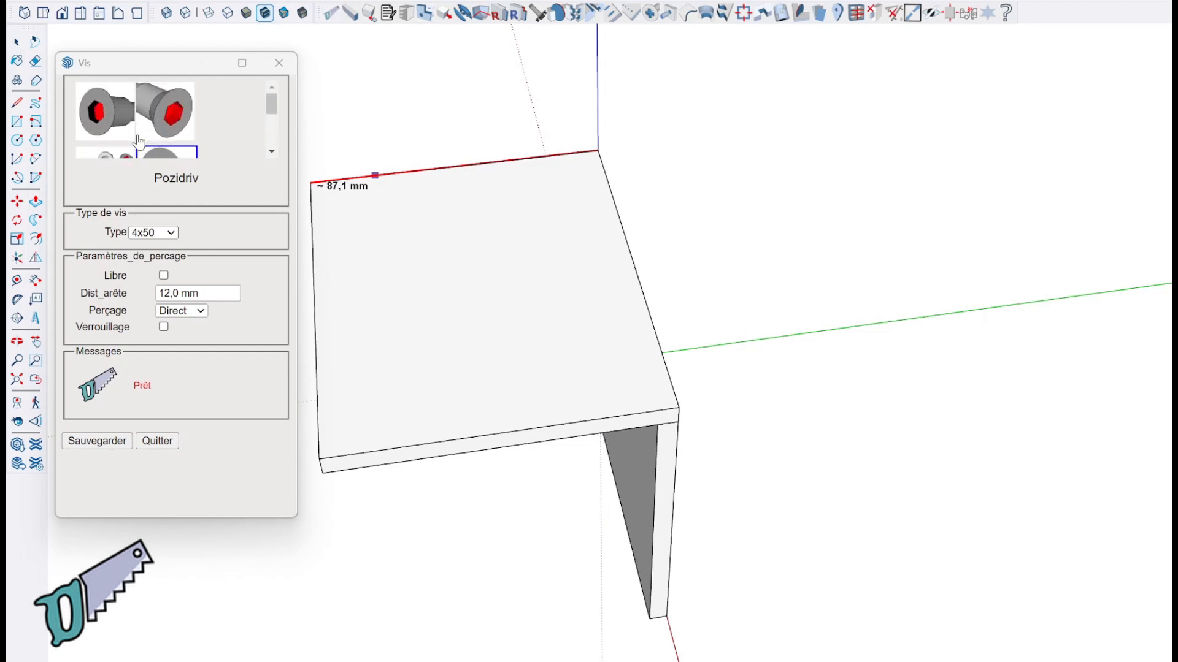
pyautogui.scroll(-1, 163, 121)
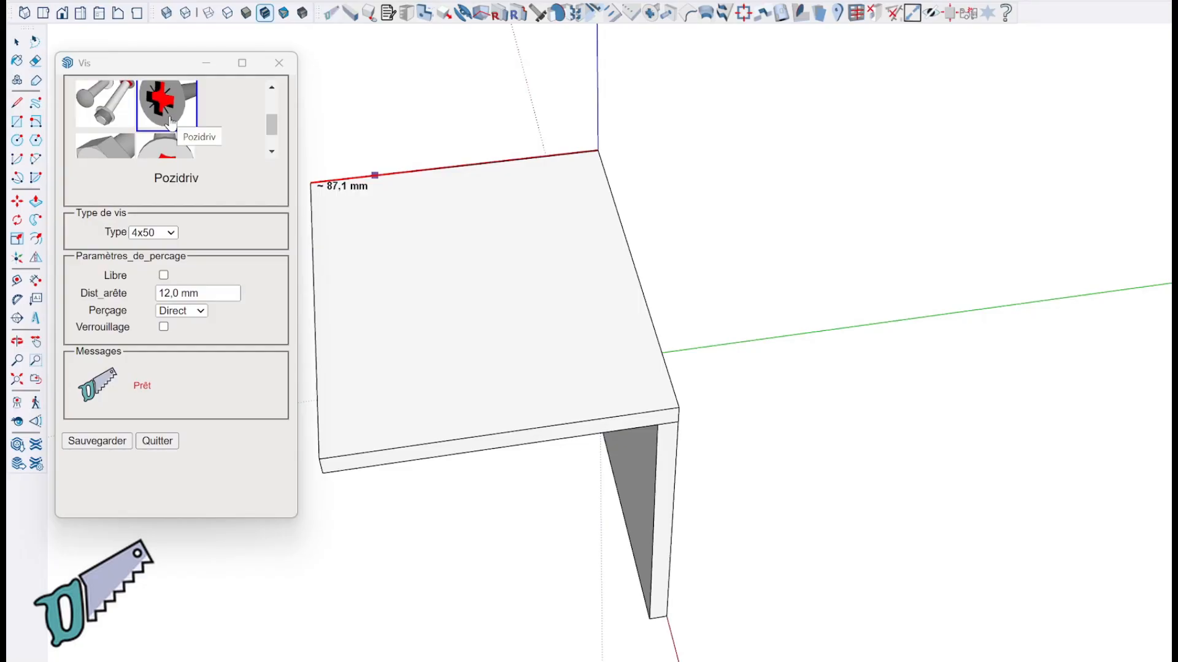
pyautogui.click(167, 114)
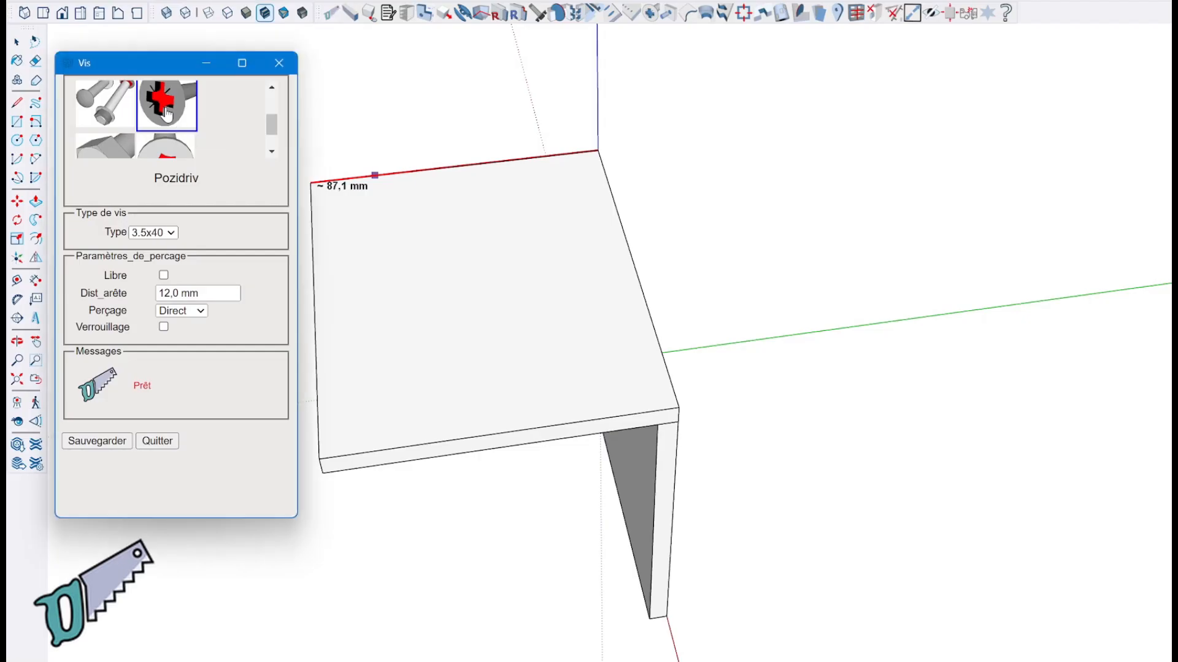
pyautogui.click(171, 233)
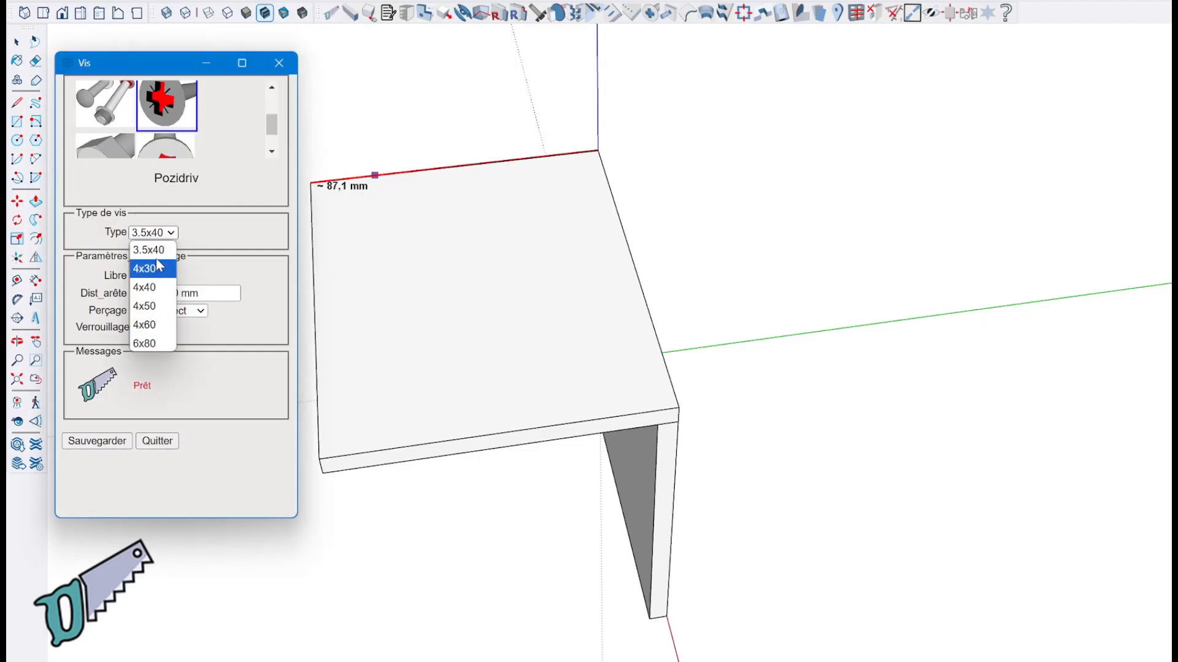
pyautogui.click(161, 306)
# Try switching the Libre option on and off, and place a trial 4x50 screw near the horizontal panel's joint edge.
pyautogui.click(163, 275)
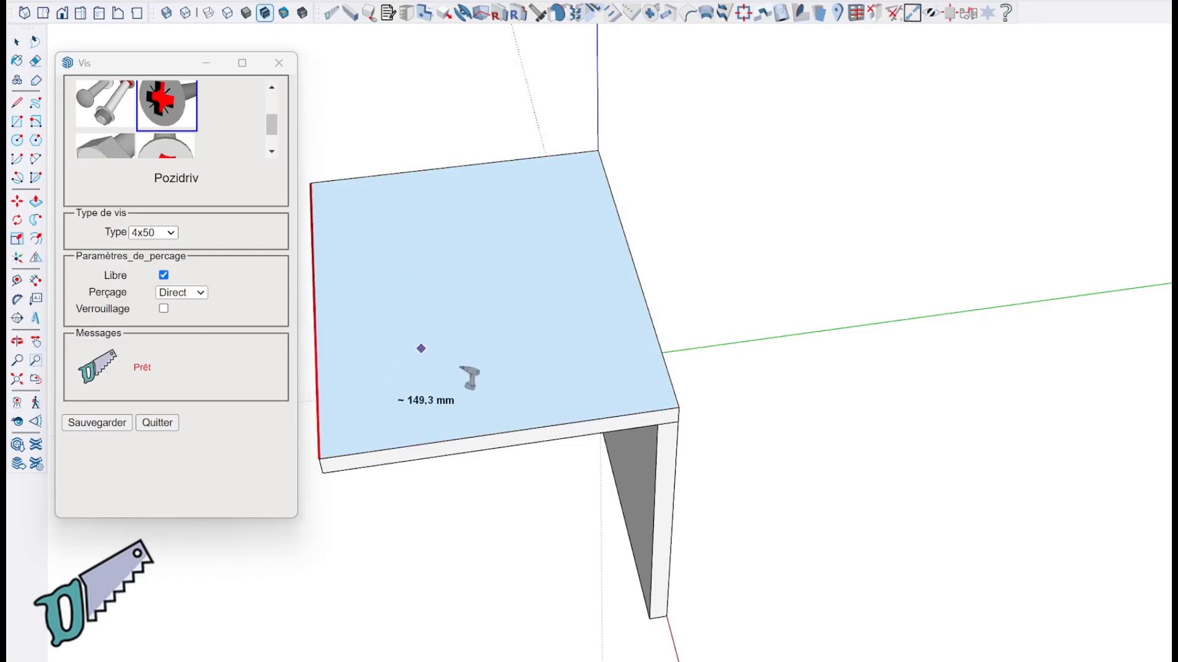
pyautogui.click(164, 276)
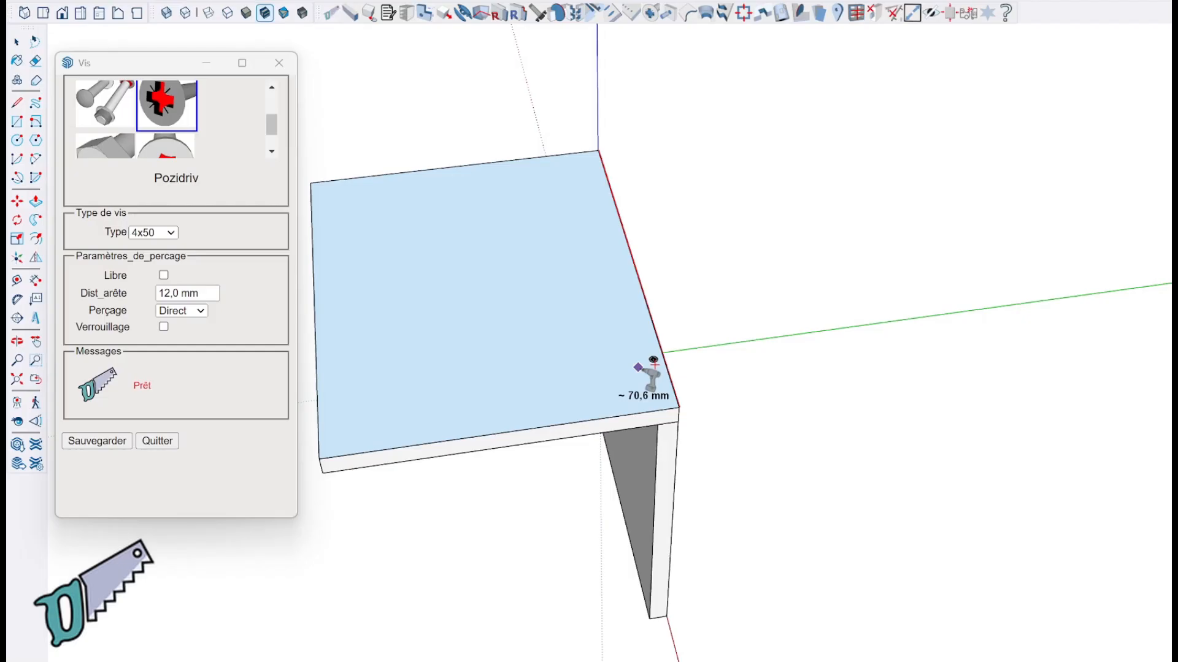
pyautogui.click(654, 364)
pyautogui.moveTo(795, 381); pyautogui.dragTo(531, 424, button='middle')
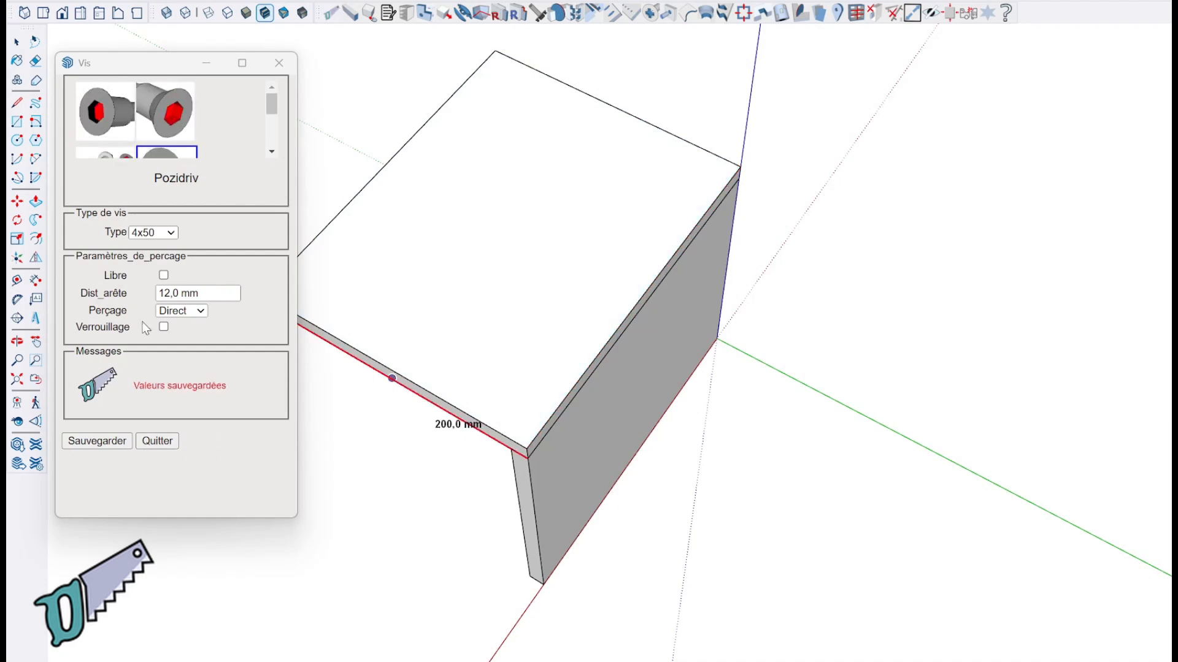
# Enable Verrouillage and set its locked distance to 65.
pyautogui.click(163, 327)
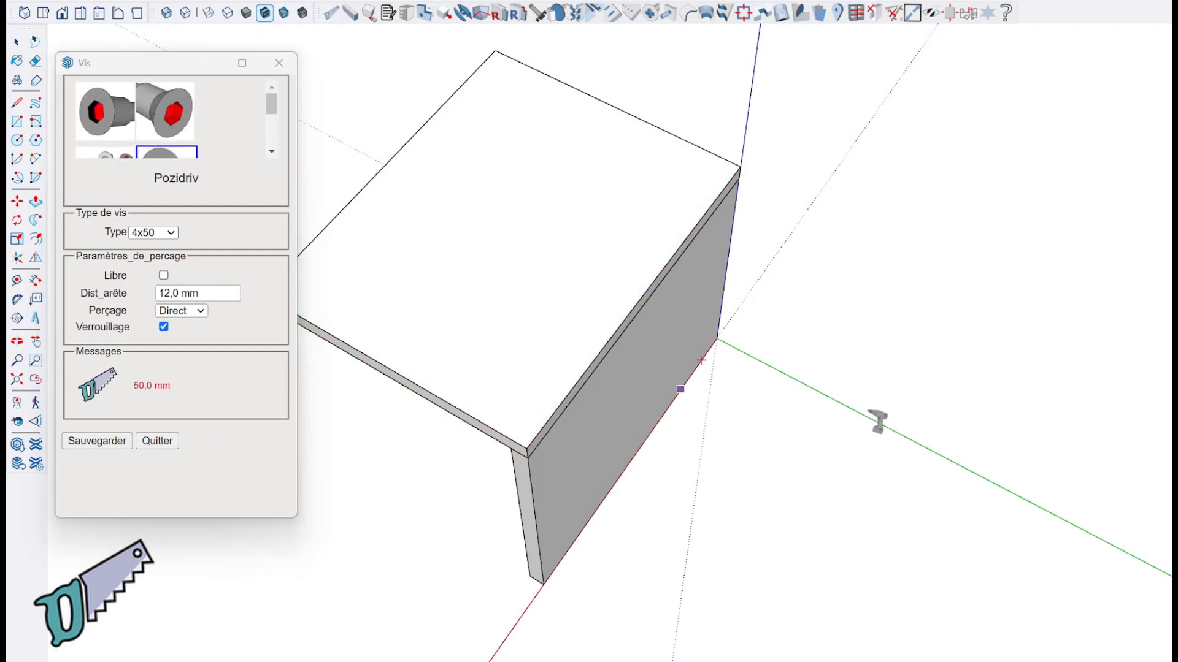
pyautogui.rightClick(869, 416)
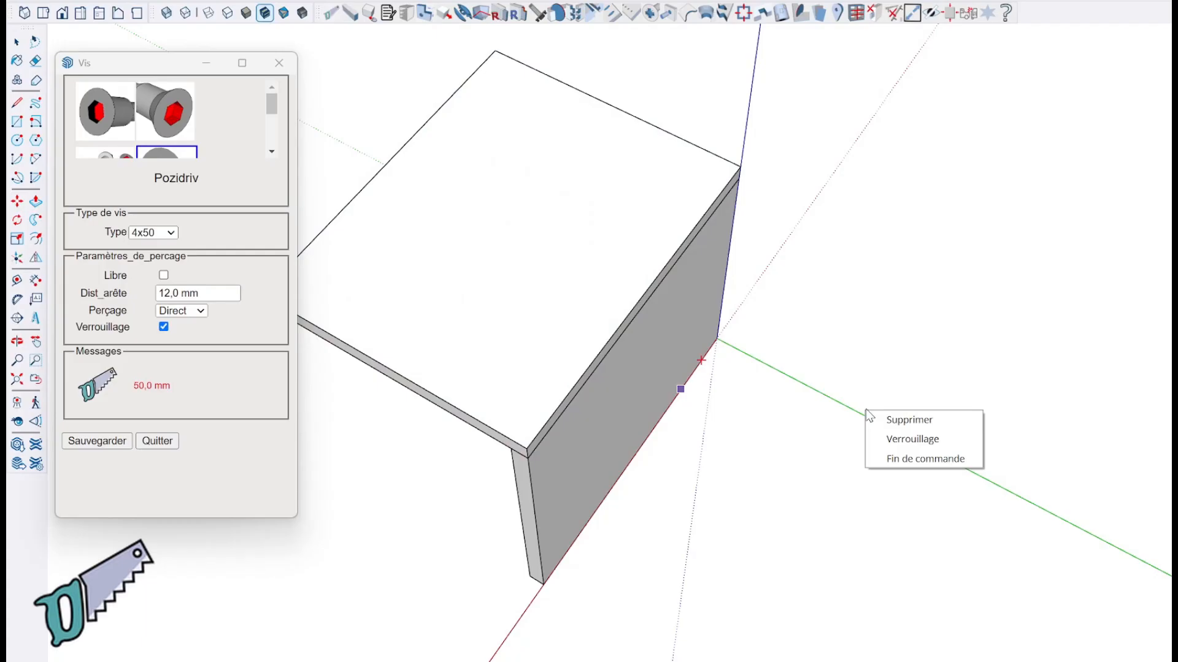
pyautogui.click(952, 438)
pyautogui.moveTo(619, 320); pyautogui.dragTo(495, 320)
pyautogui.write('65')
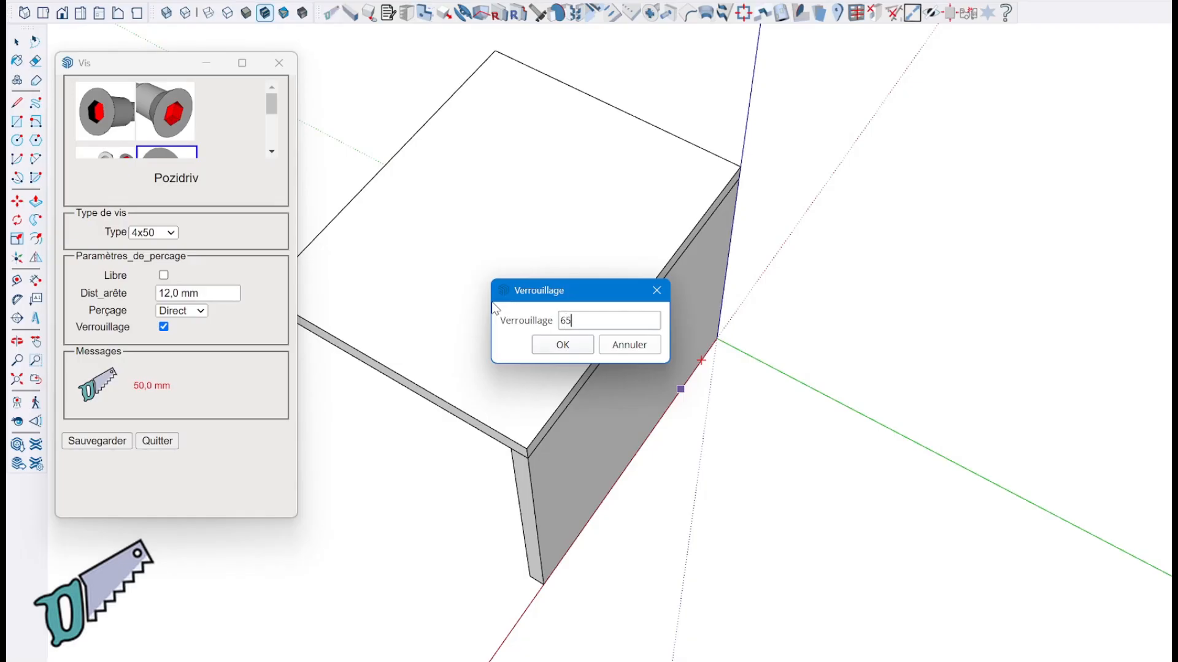
pyautogui.click(562, 345)
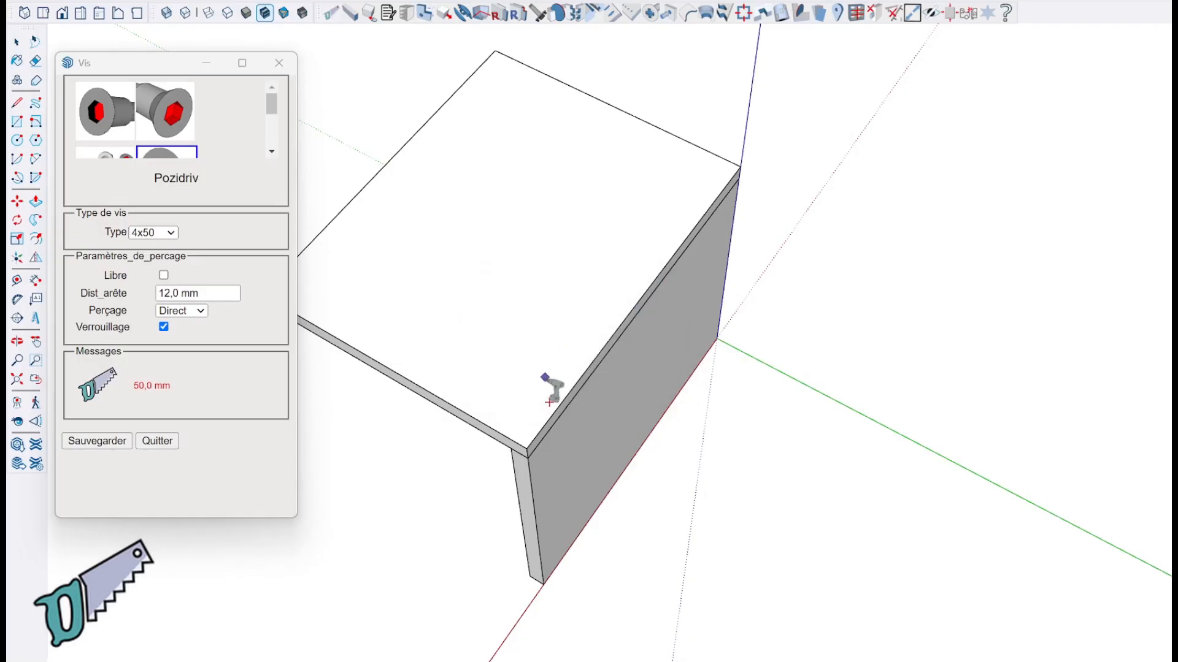
# Place two screws 65 mm from the ends of the joint edge, and a third midway between them with Verrouillage off.
pyautogui.click(539, 378)
pyautogui.click(657, 219)
pyautogui.click(164, 327)
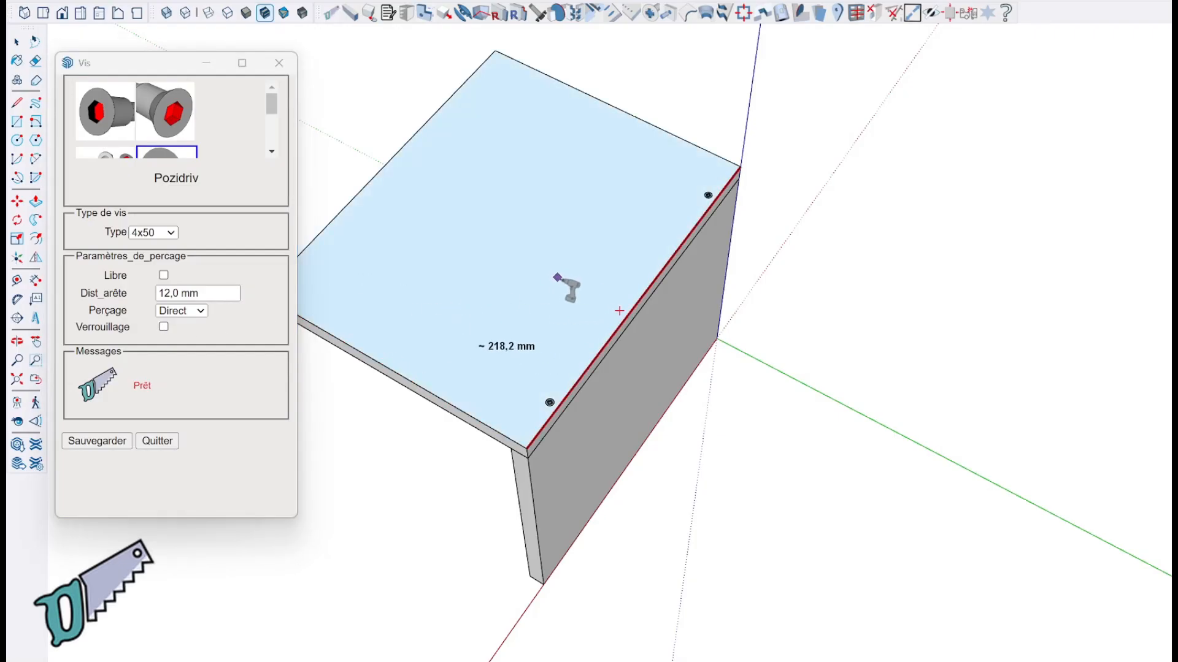
pyautogui.press('Down')
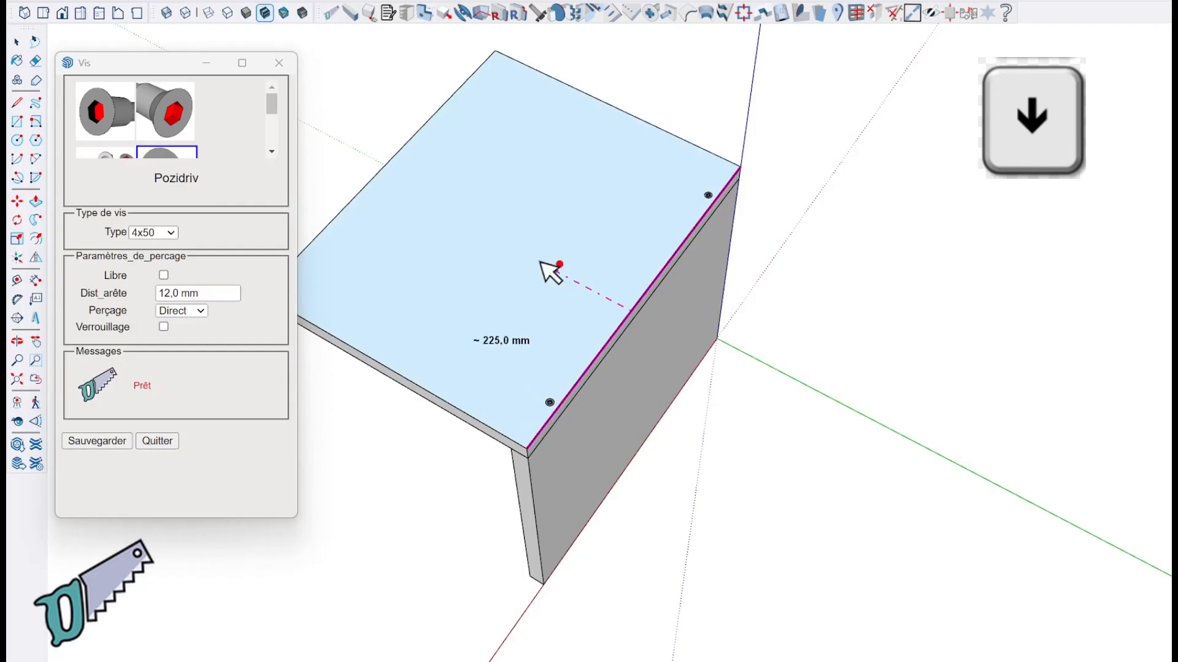
pyautogui.click(393, 166)
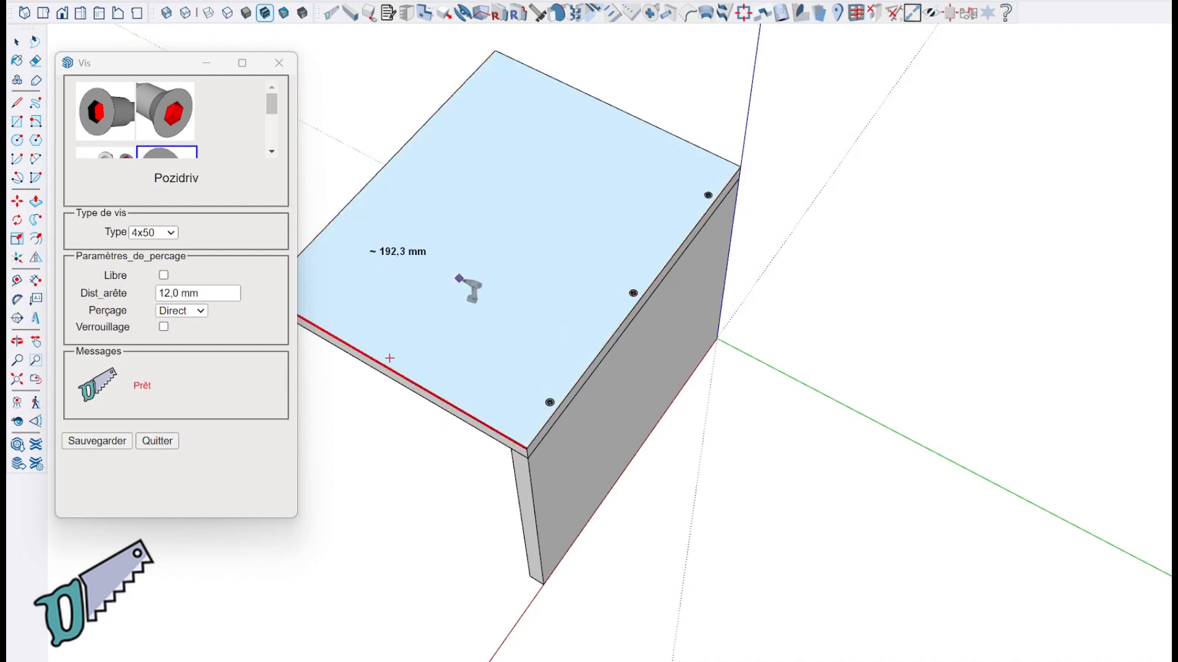
# Move the screwed horizontal panel away from the vertical panel to expose the drilled holes.
pyautogui.press('space')
pyautogui.click(460, 369)
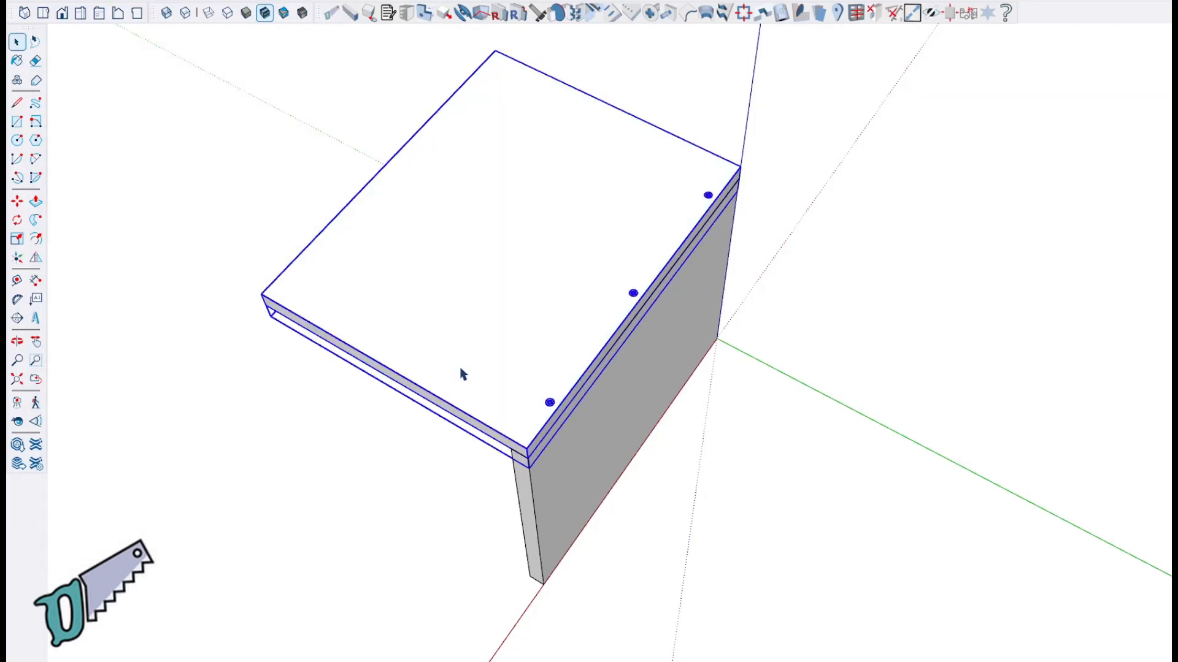
pyautogui.press('m')
pyautogui.click(495, 429)
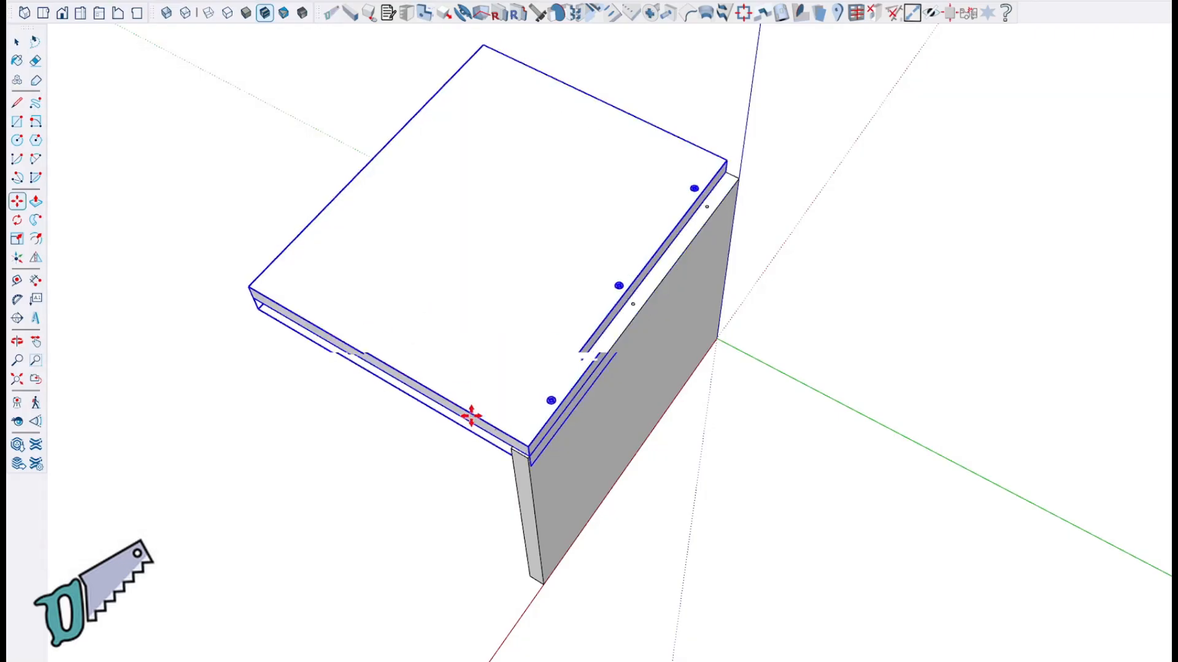
pyautogui.click(311, 396)
pyautogui.moveTo(578, 446)
pyautogui.mouseDown(button='middle')
pyautogui.moveTo(521, 352)
pyautogui.moveTo(550, 239)
pyautogui.moveTo(565, 430)
pyautogui.mouseUp(button='middle')
pyautogui.scroll(4, 566, 431)
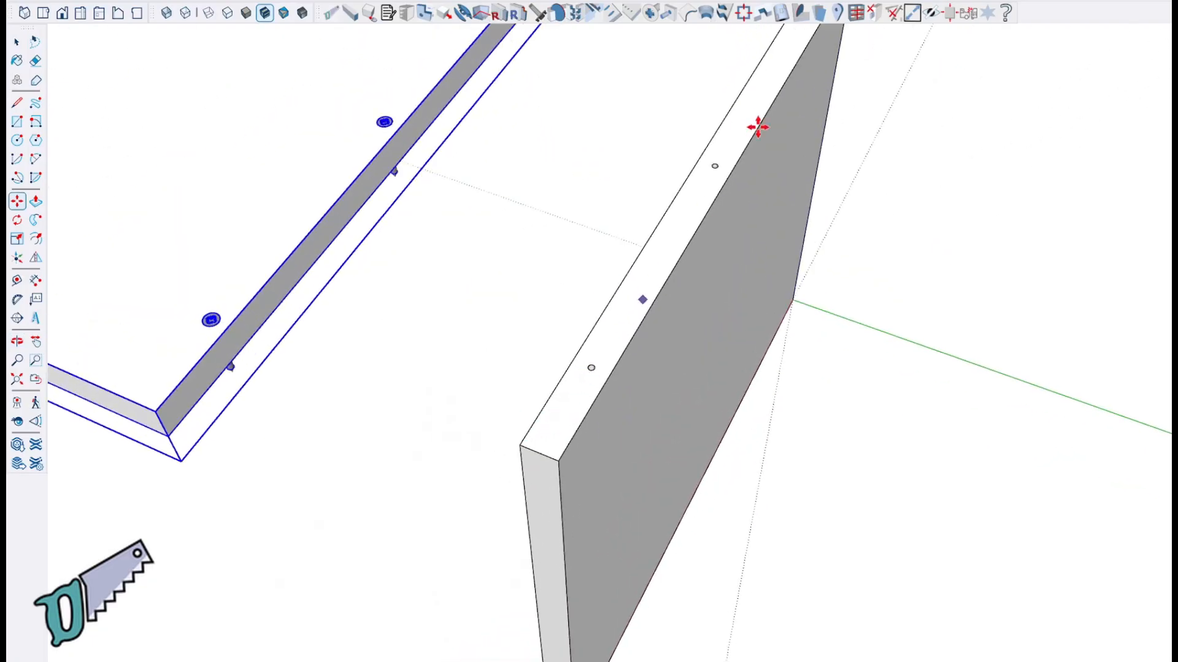
pyautogui.scroll(-4, 528, 312)
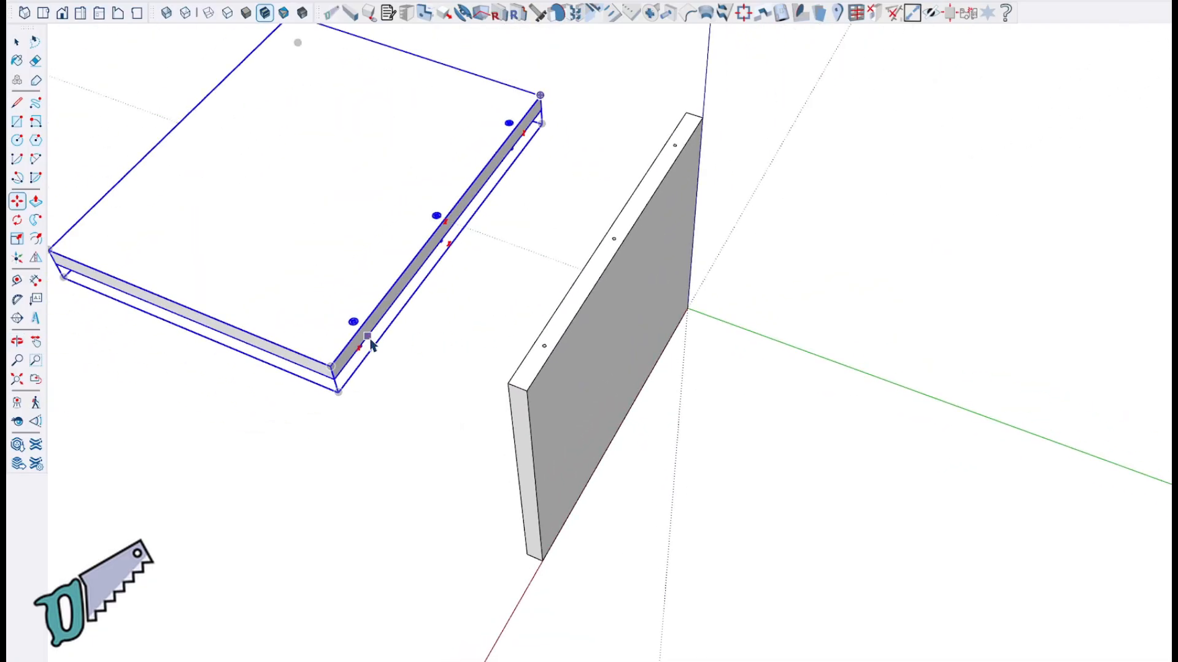
# Open the horizontal panel for editing and remove the screw nearest its front corner to expose the countersunk hole.
pyautogui.press('space')
pyautogui.scroll(3, 351, 331)
pyautogui.scroll(2, 351, 332)
pyautogui.doubleClick(363, 324)
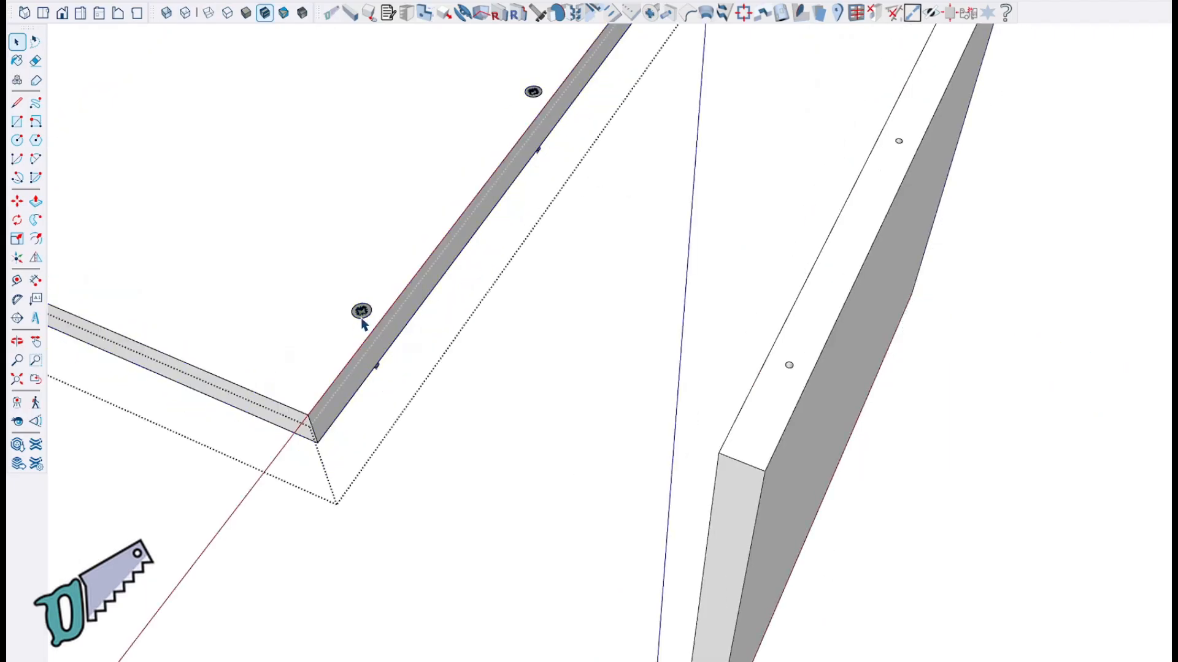
pyautogui.click(362, 318)
pyautogui.scroll(3, 363, 315)
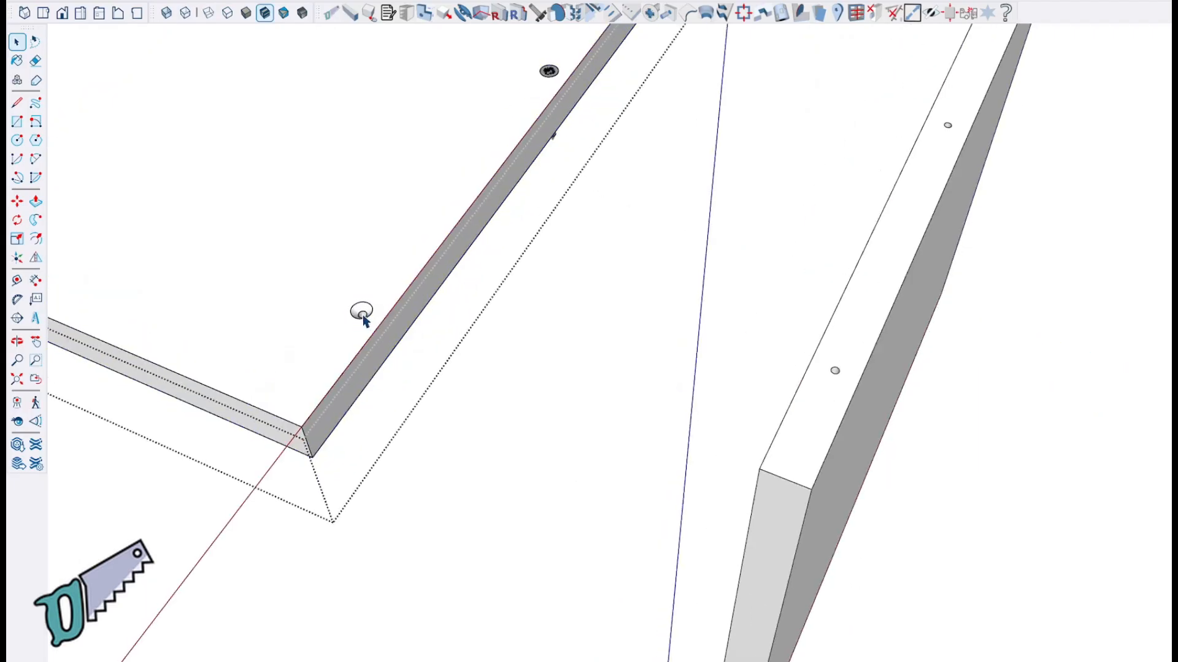
pyautogui.moveTo(363, 316); pyautogui.dragTo(460, 368, button='middle')
pyautogui.moveTo(554, 507); pyautogui.dragTo(448, 40, button='middle')
pyautogui.moveTo(485, 382); pyautogui.dragTo(573, 609, button='middle')
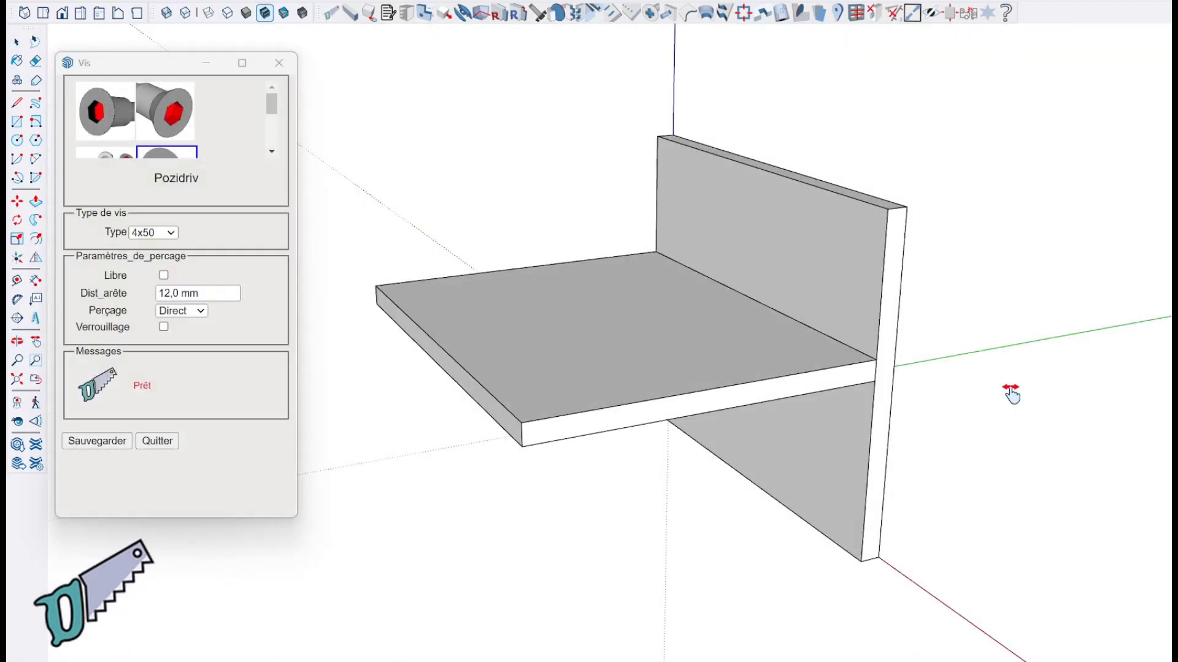
# Set Perçage to Indirect and place a row of four 4x50 screws through the vertical panel's back into the horizontal panel.
pyautogui.moveTo(1007, 394); pyautogui.dragTo(500, 350, button='middle')
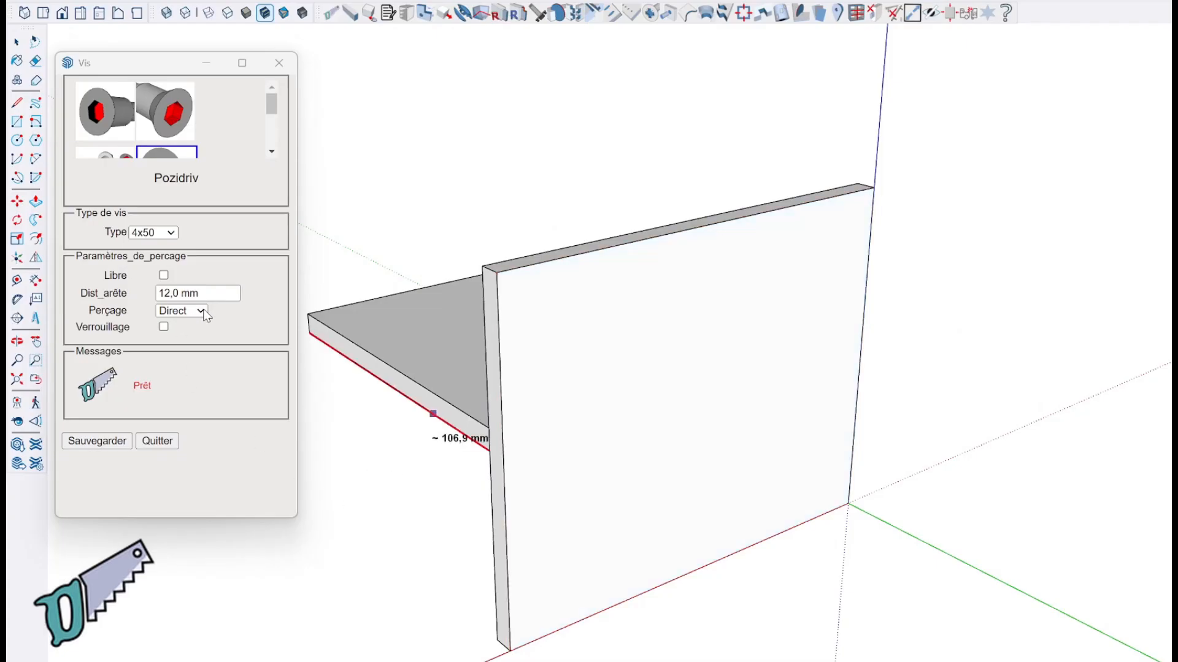
pyautogui.click(204, 313)
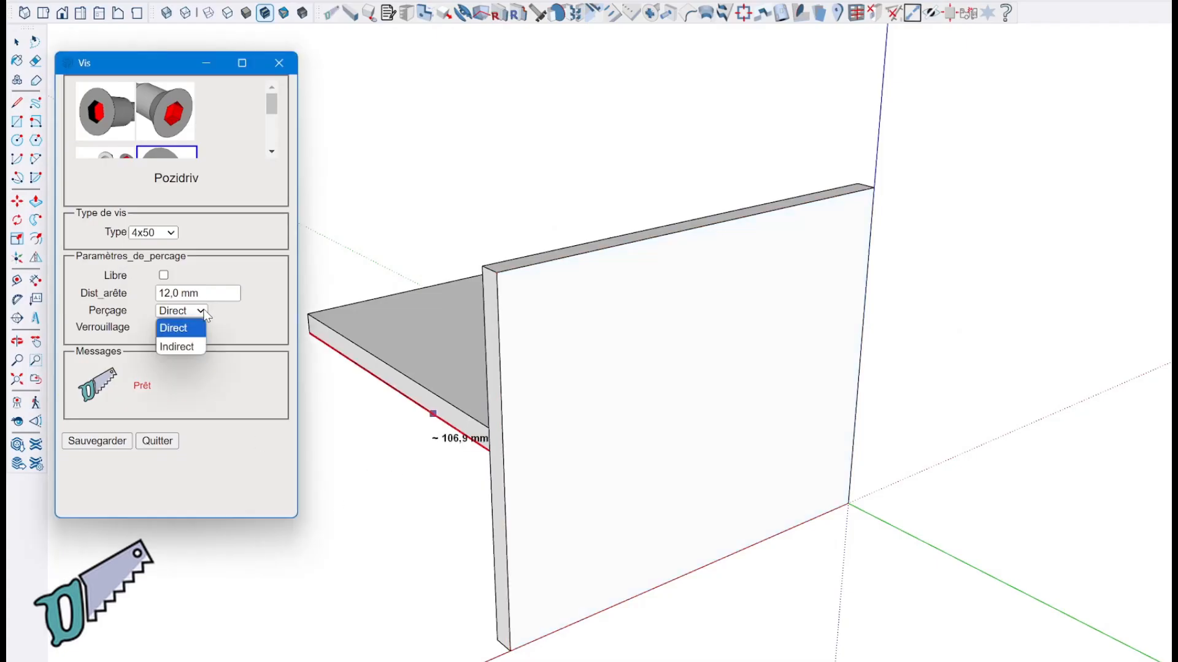
pyautogui.click(190, 347)
pyautogui.moveTo(497, 489); pyautogui.dragTo(828, 481, button='middle')
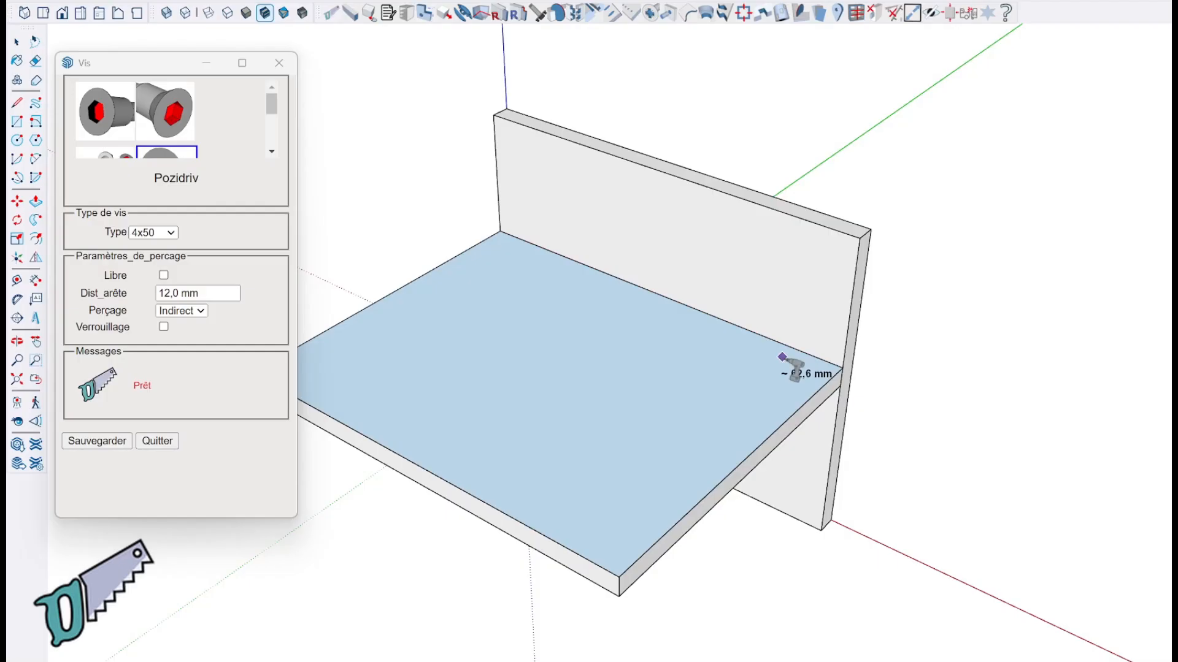
pyautogui.click(16, 41)
pyautogui.moveTo(933, 376); pyautogui.dragTo(491, 377, button='middle')
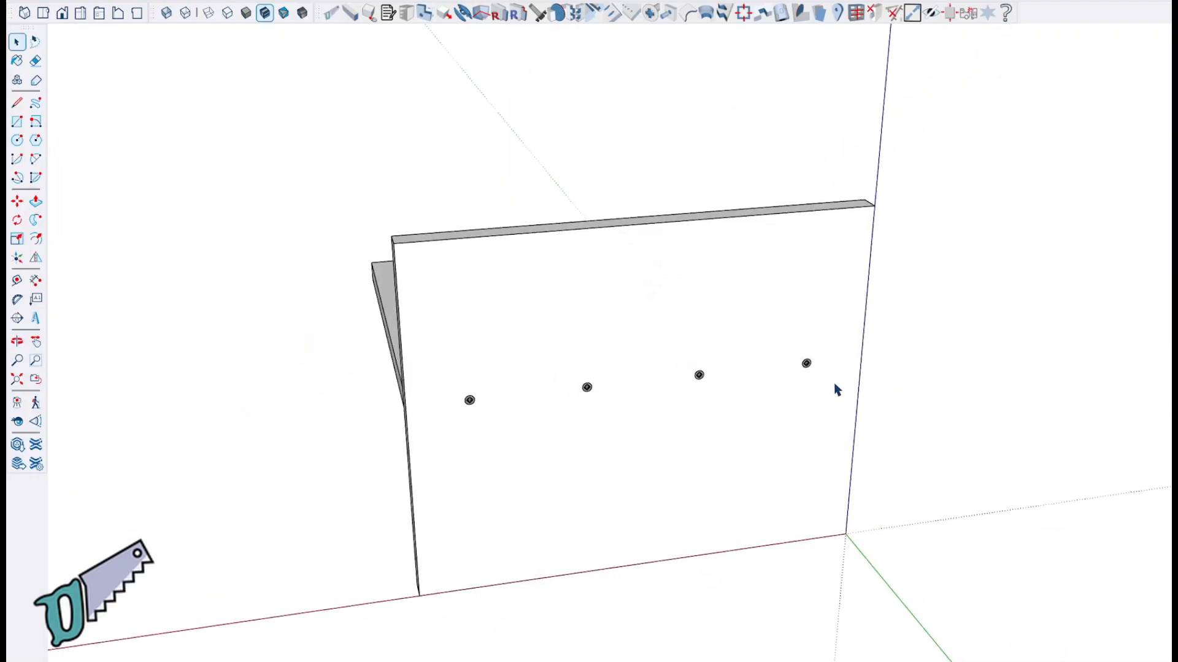
pyautogui.moveTo(563, 454); pyautogui.dragTo(563, 454, button='middle')
pyautogui.moveTo(919, 492); pyautogui.dragTo(857, 526, button='middle')
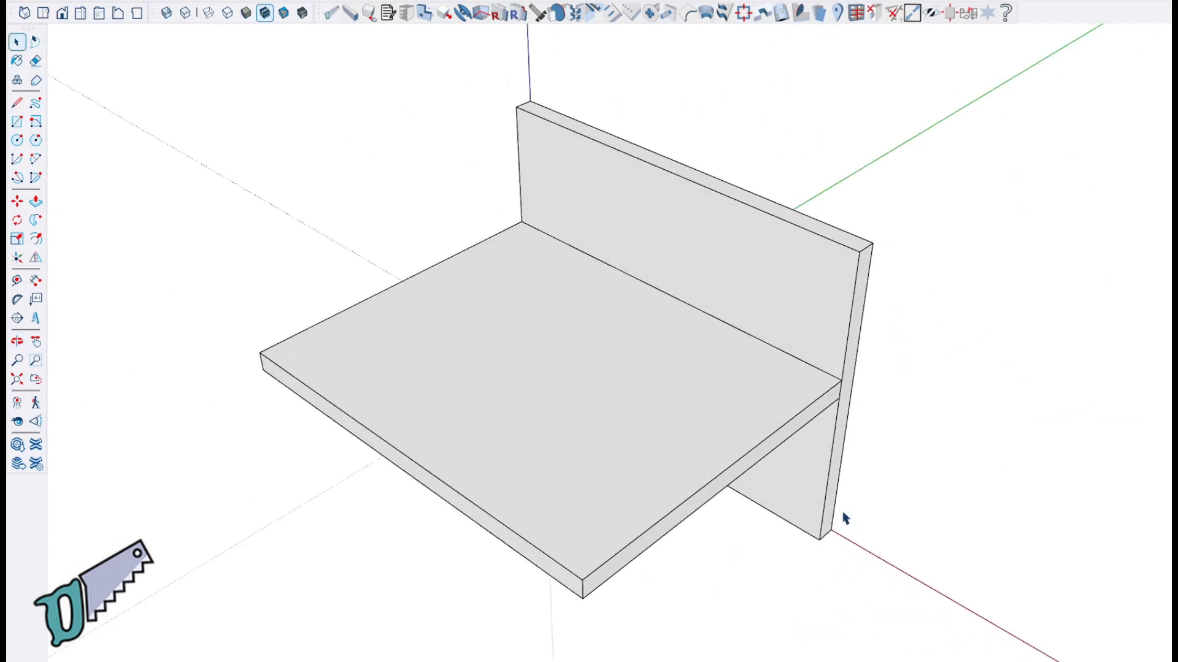
# Move the horizontal panel away from the vertical panel to expose the indirectly drilled holes in both parts.
pyautogui.press('m')
pyautogui.click(672, 472)
pyautogui.click(539, 505)
pyautogui.moveTo(841, 414); pyautogui.dragTo(356, 421, button='middle')
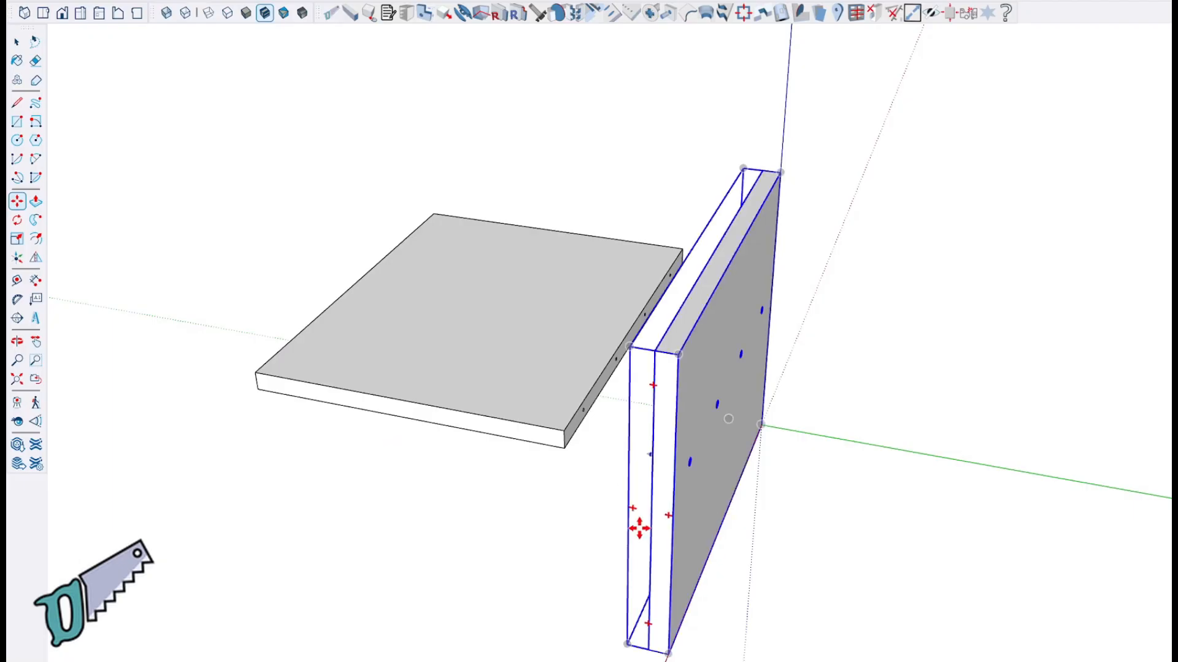
pyautogui.moveTo(413, 600); pyautogui.dragTo(758, 633, button='middle')
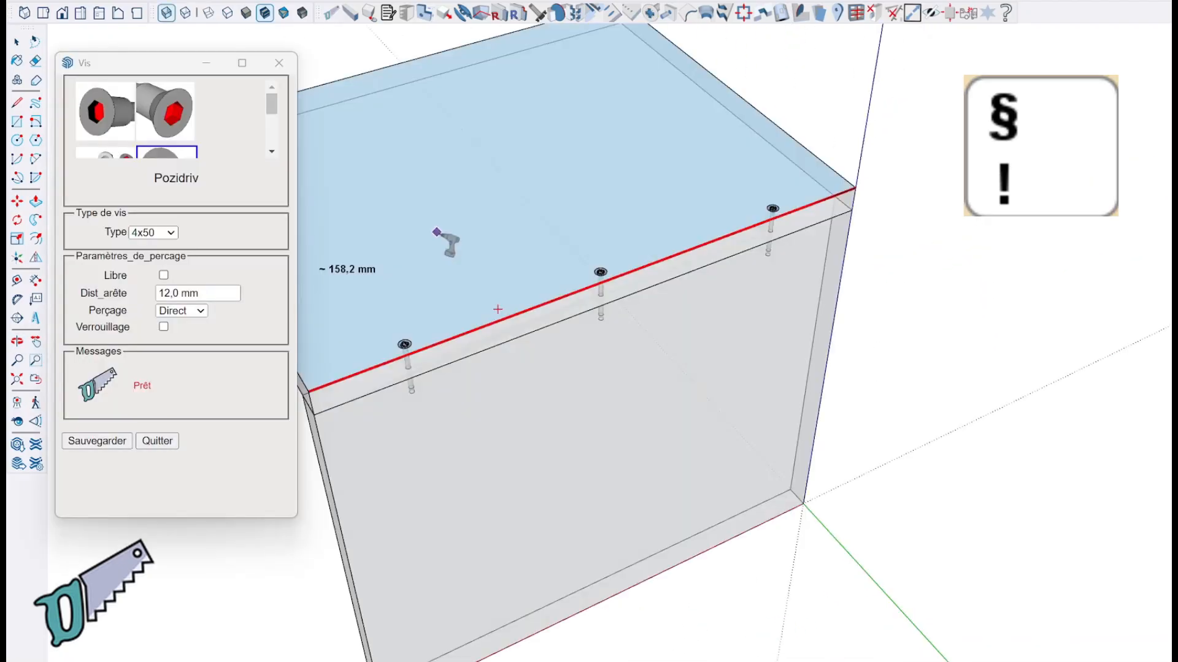
# Display the screw tool's shortcut help and dismiss it.
pyautogui.press('!')
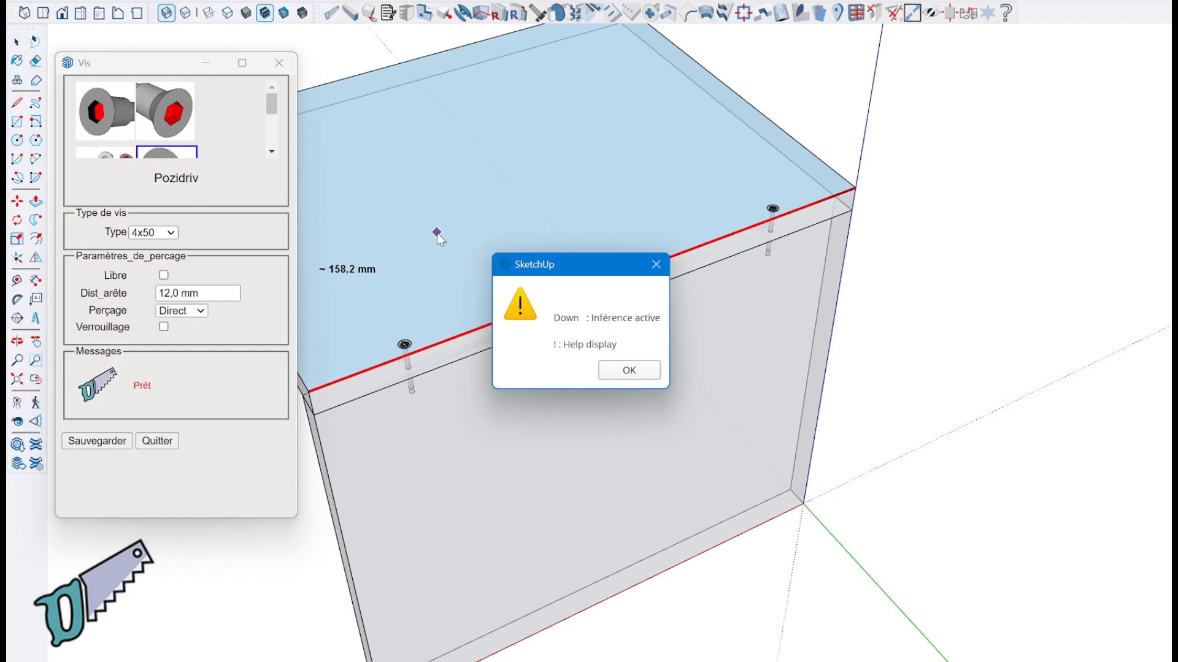
pyautogui.click(625, 368)
# Delete the three screws along the joint edge one after another with the screw tool's Supprimer command.
pyautogui.rightClick(921, 315)
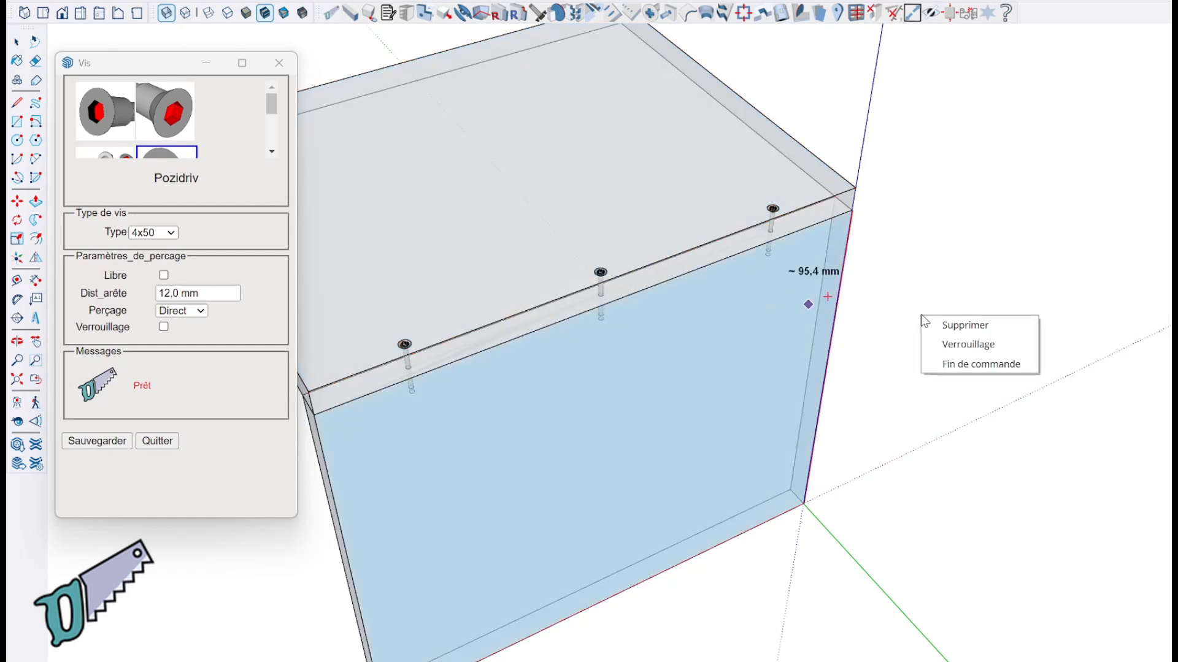
pyautogui.click(950, 327)
pyautogui.scroll(5, 466, 337)
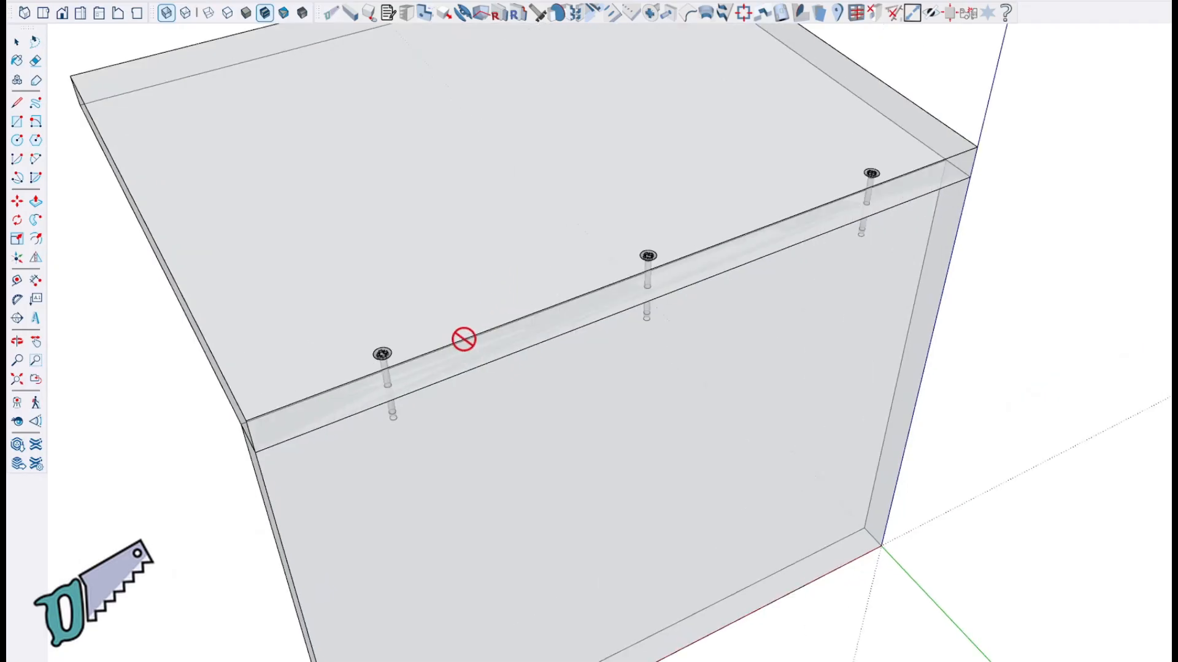
pyautogui.scroll(3, 397, 353)
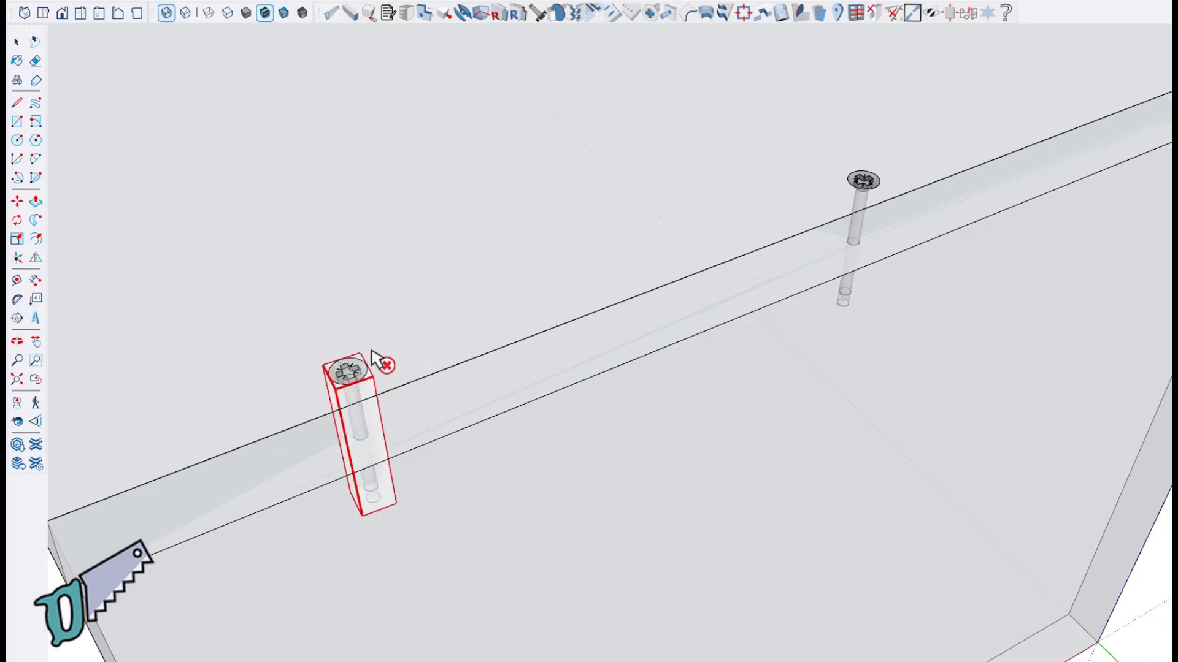
pyautogui.click(372, 354)
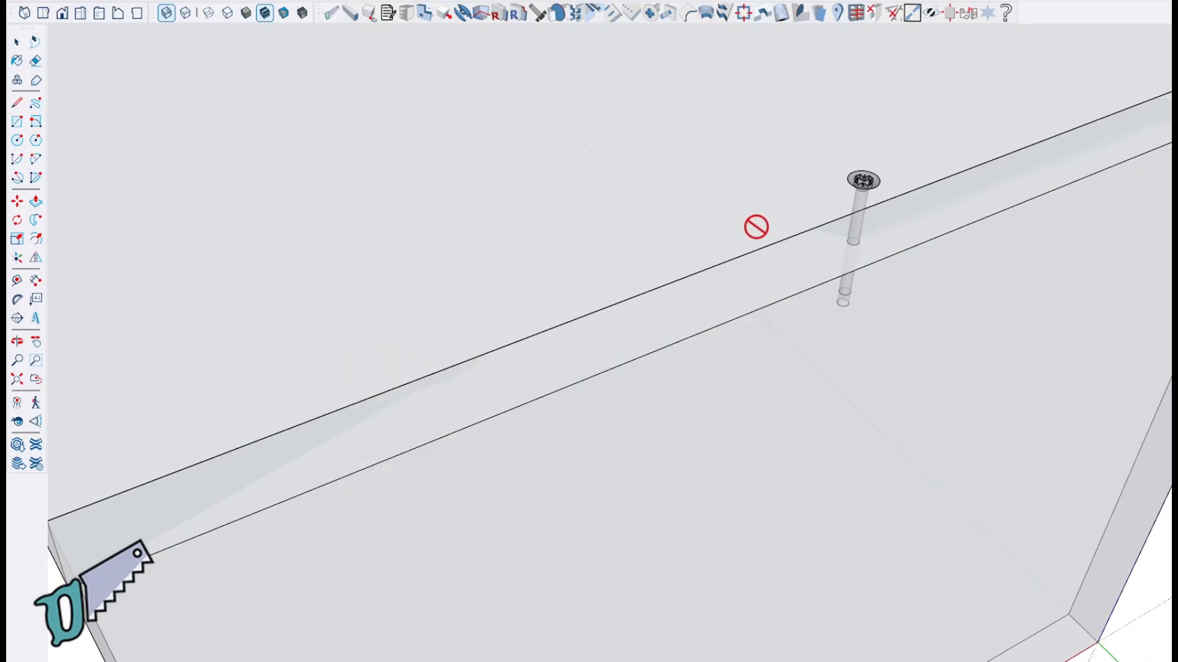
pyautogui.scroll(3, 797, 216)
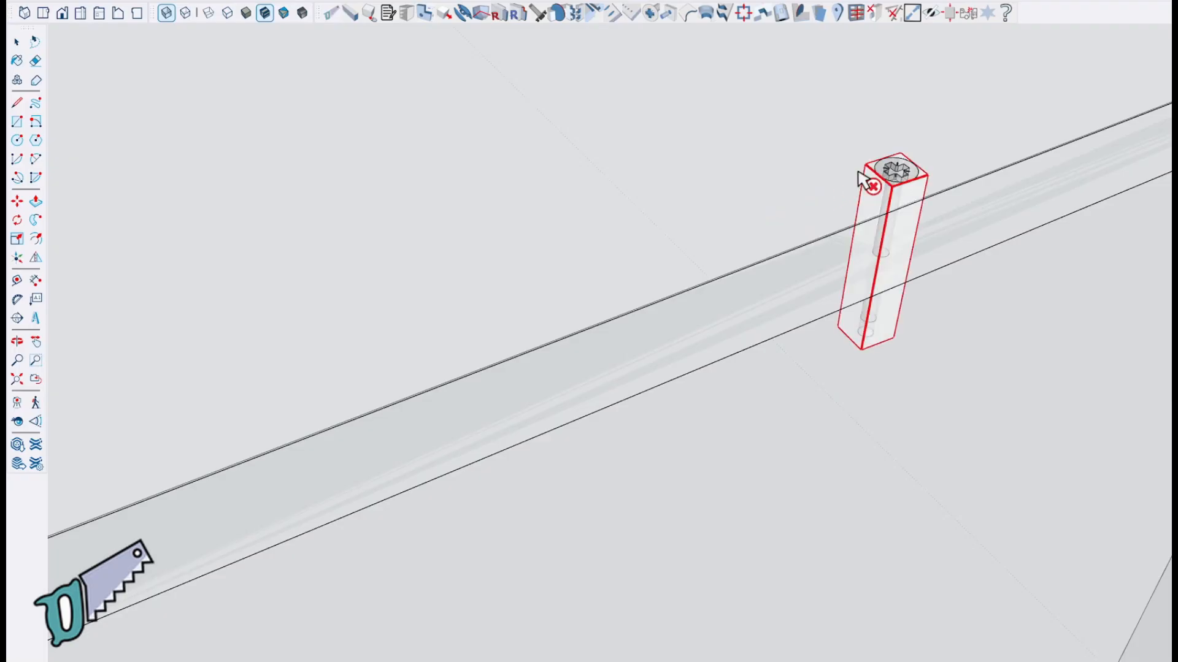
pyautogui.click(860, 175)
pyautogui.scroll(-4, 866, 181)
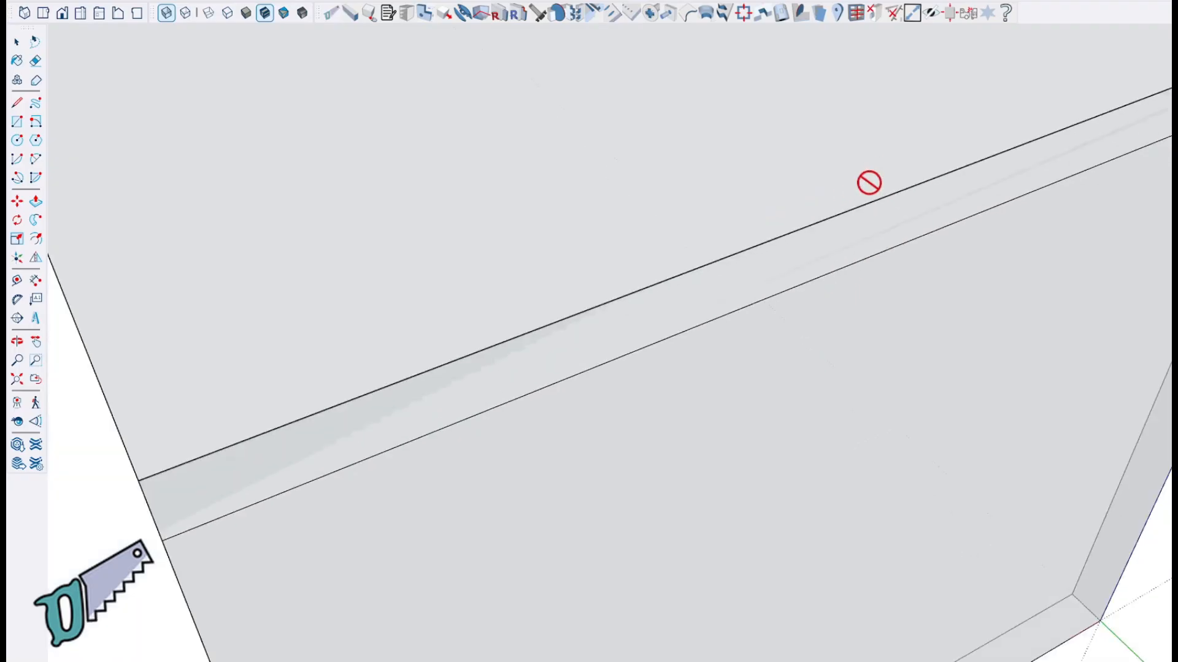
pyautogui.keyDown('shift'); pyautogui.moveTo(828, 170); pyautogui.dragTo(336, 360, button='middle'); pyautogui.keyUp('shift')
pyautogui.scroll(4, 558, 279)
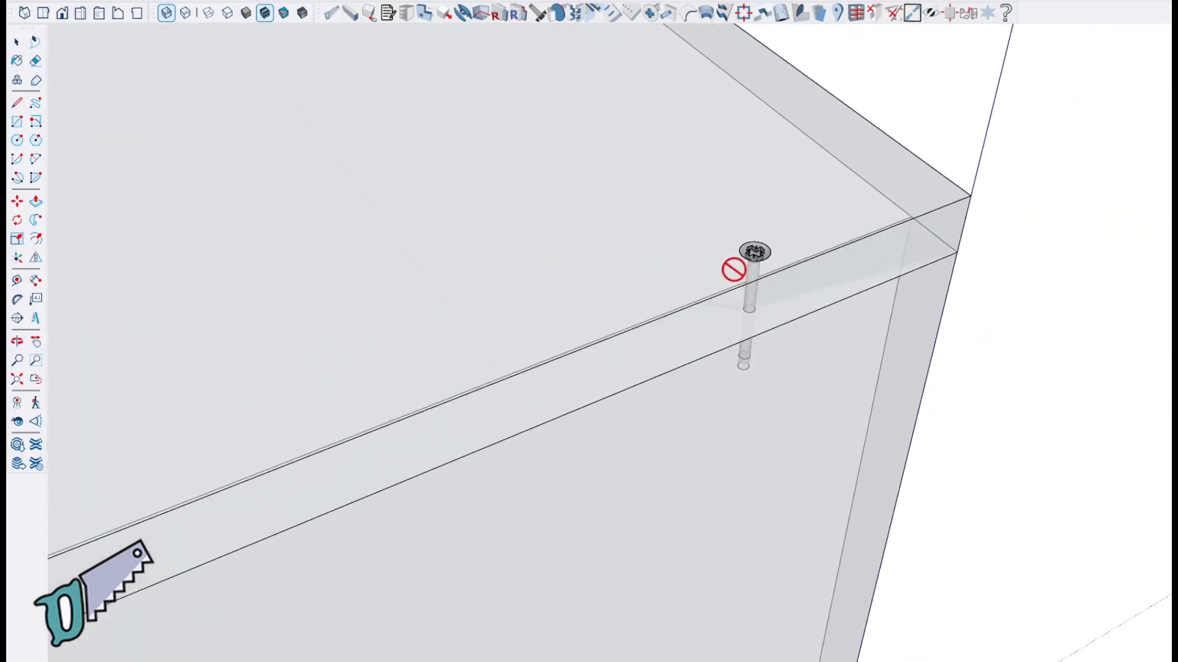
pyautogui.click(744, 260)
pyautogui.scroll(-5, 744, 260)
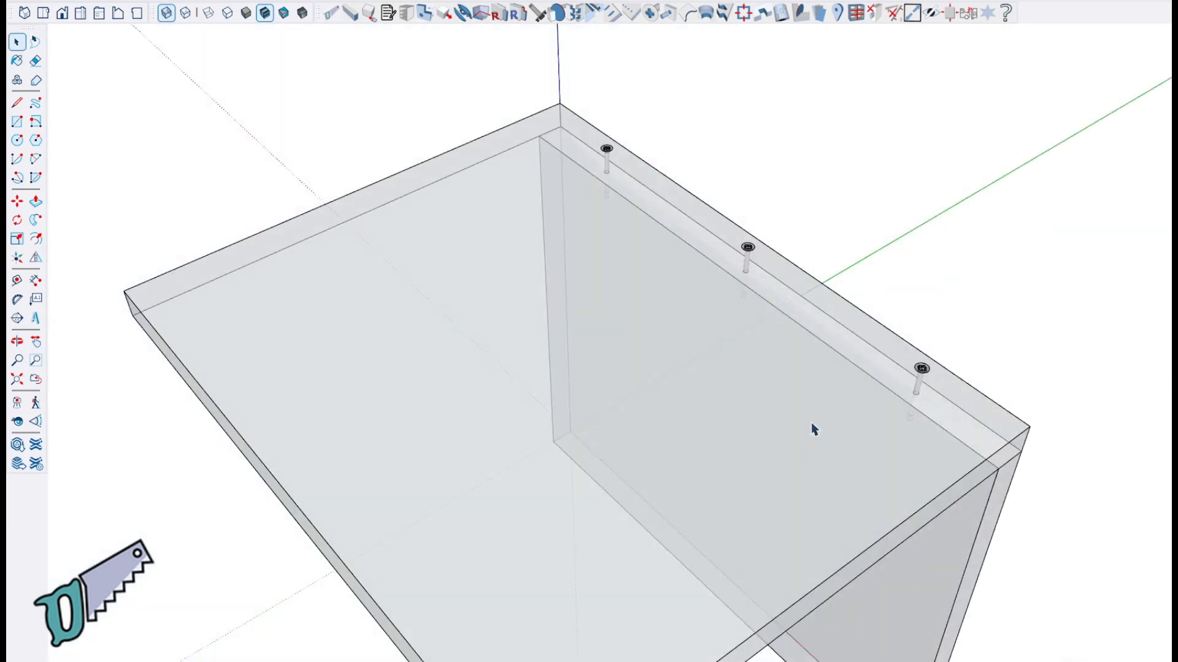
# Set Perçage to Indirect and fasten the vertical panel to the horizontal panel's edge with four 4x50 Pozidriv screws.
pyautogui.moveTo(638, 413); pyautogui.dragTo(744, 363, button='middle')
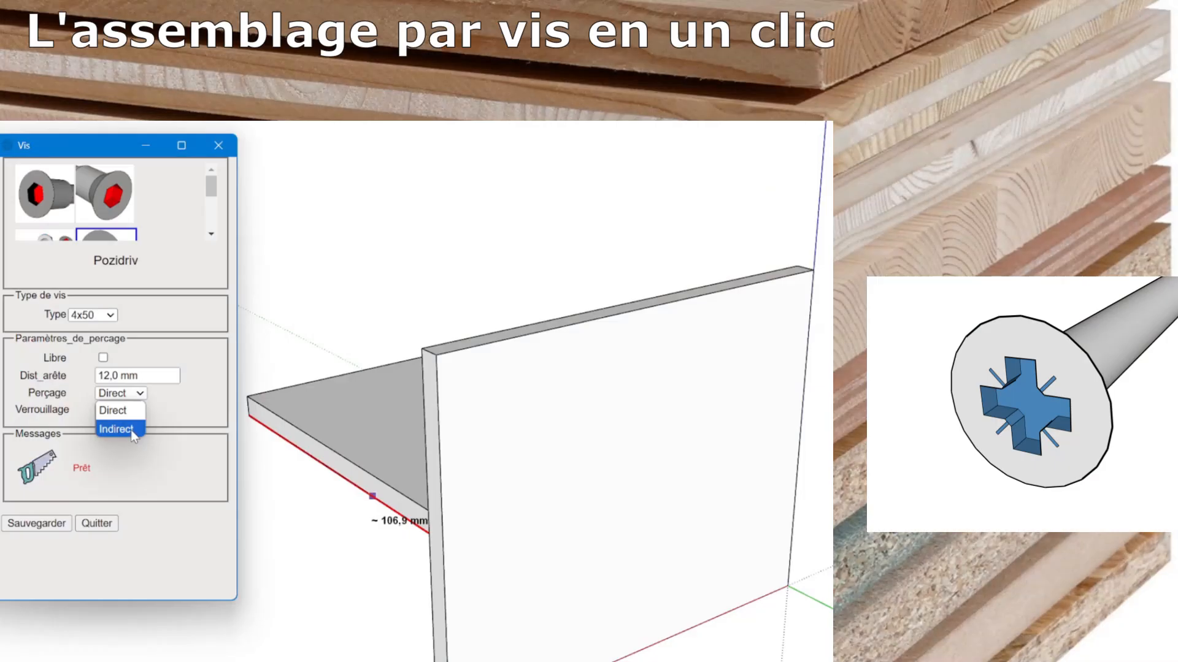
pyautogui.click(114, 421)
pyautogui.moveTo(353, 532); pyautogui.dragTo(757, 473, button='middle')
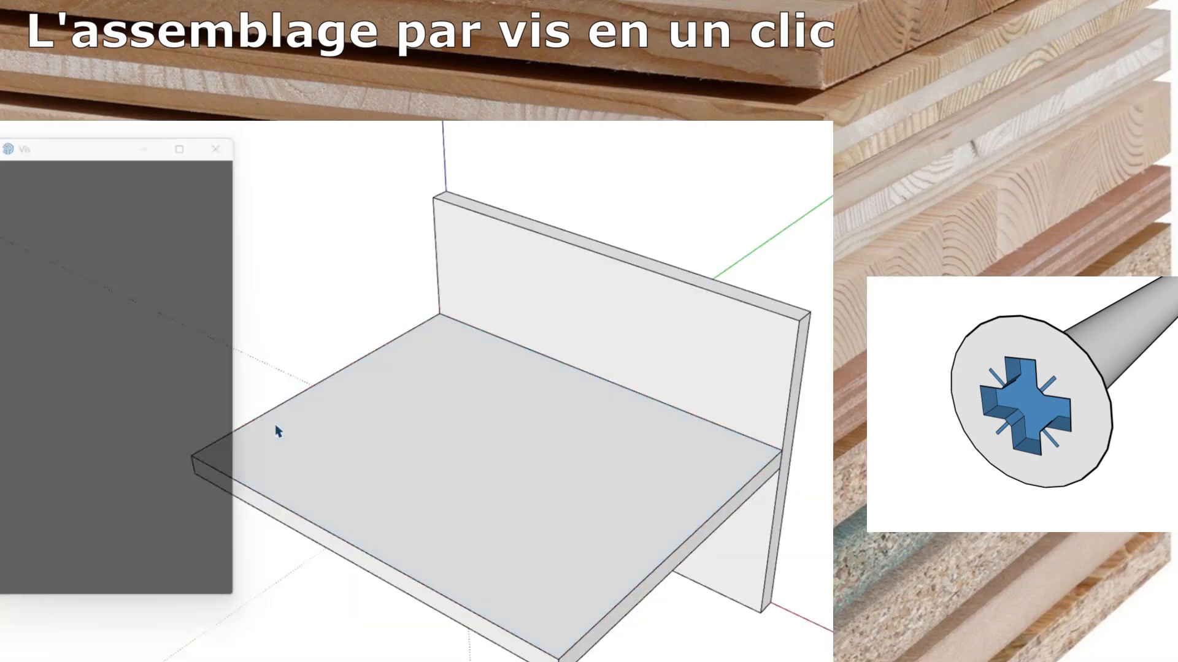
pyautogui.moveTo(479, 484); pyautogui.dragTo(520, 489, button='middle')
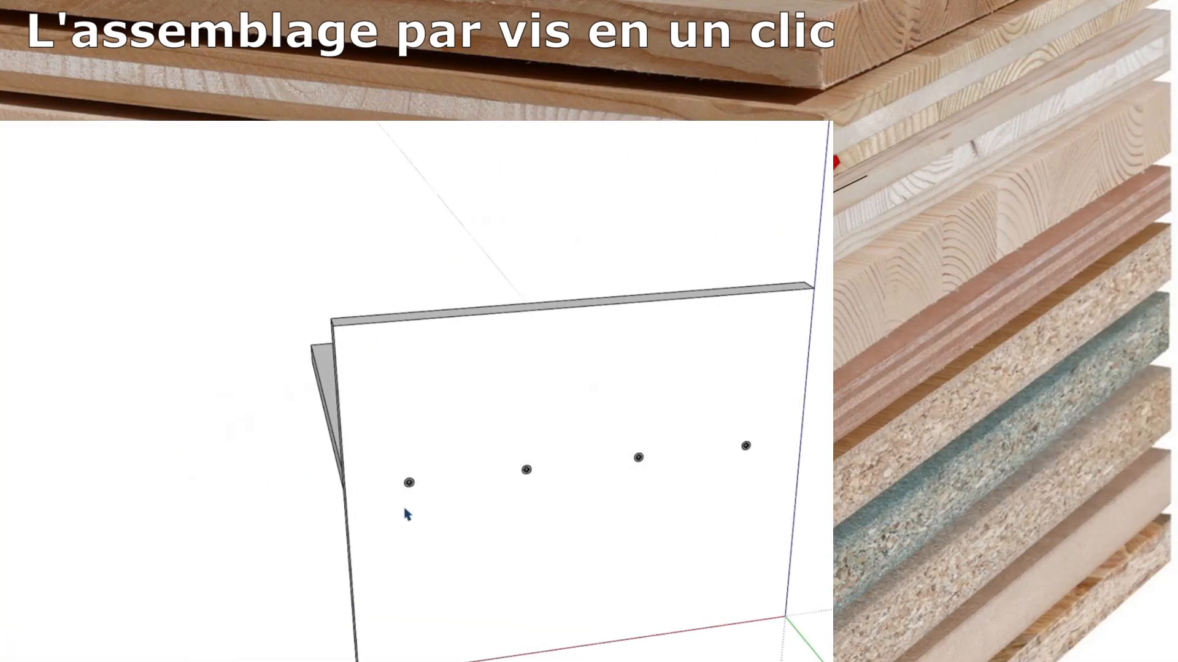